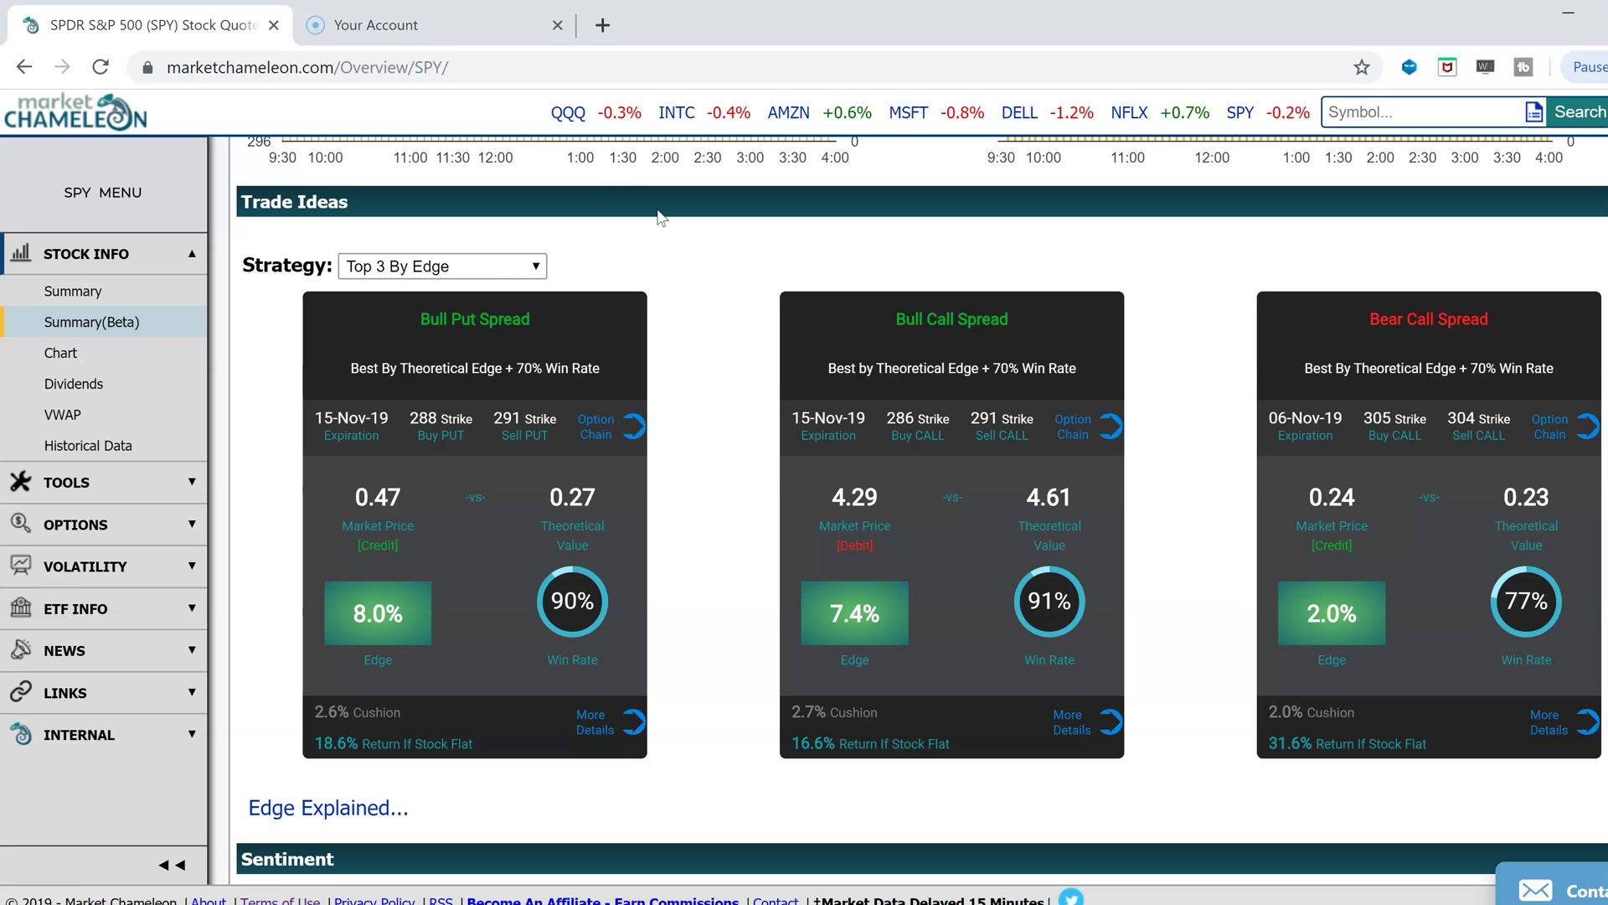
Step: Scroll the SPY page to the Top 3 By Edge cards: Bull Put 8.0%, Bull Call 7.4%, Bear Call 2.0%
scroll(720, 385, up, 5)
scroll(725, 383, up, 2)
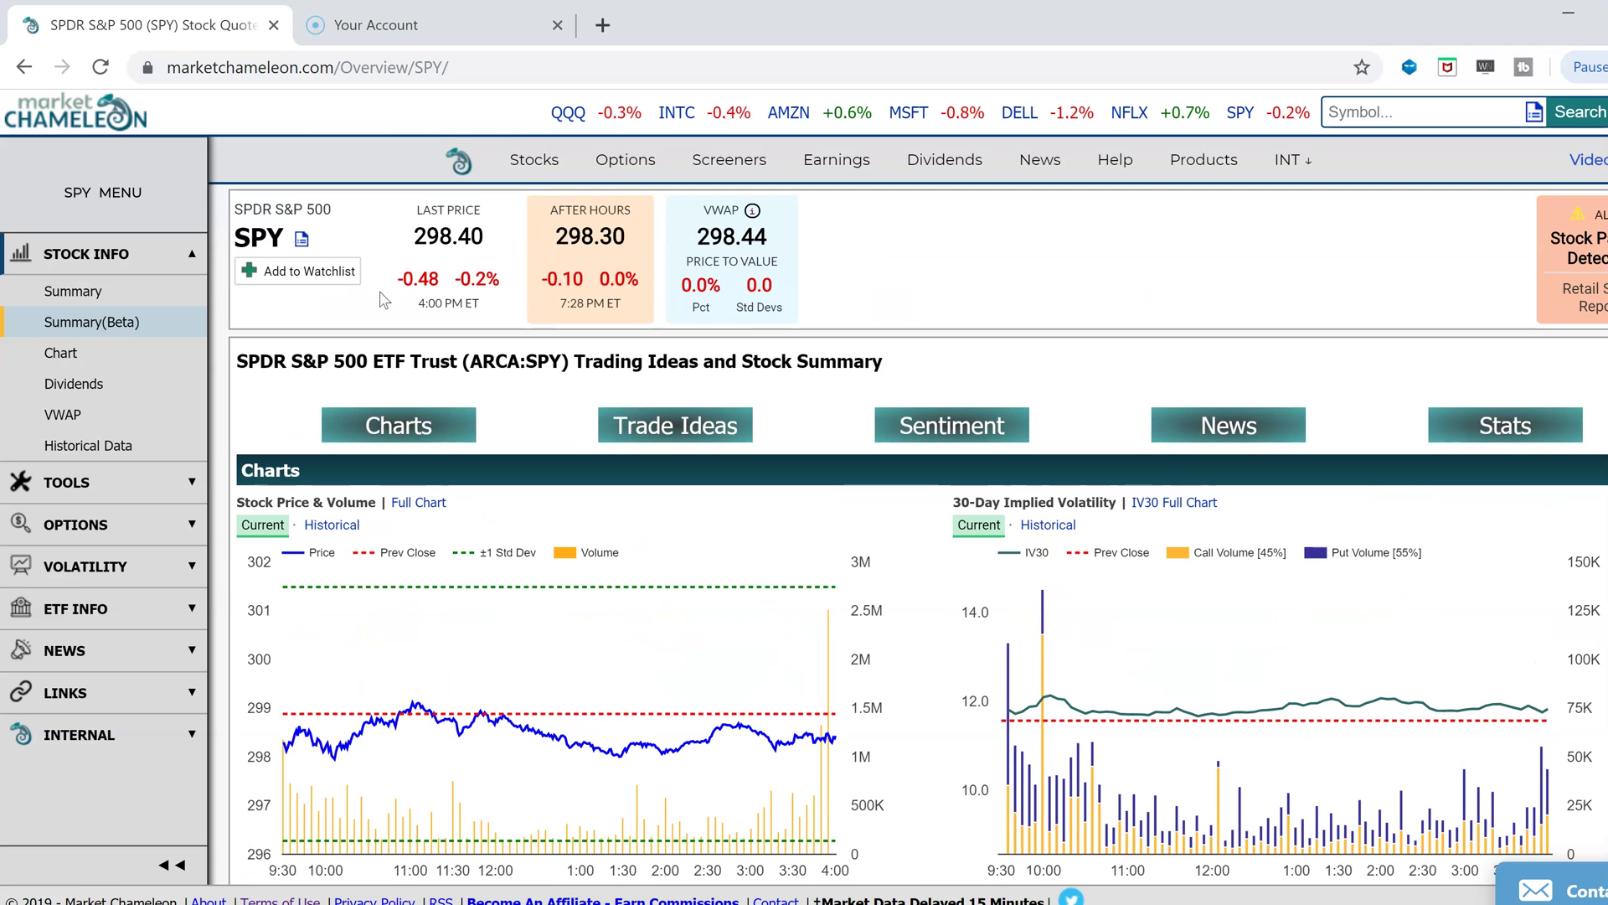
scroll(721, 507, down, 6)
scroll(720, 506, down, 4)
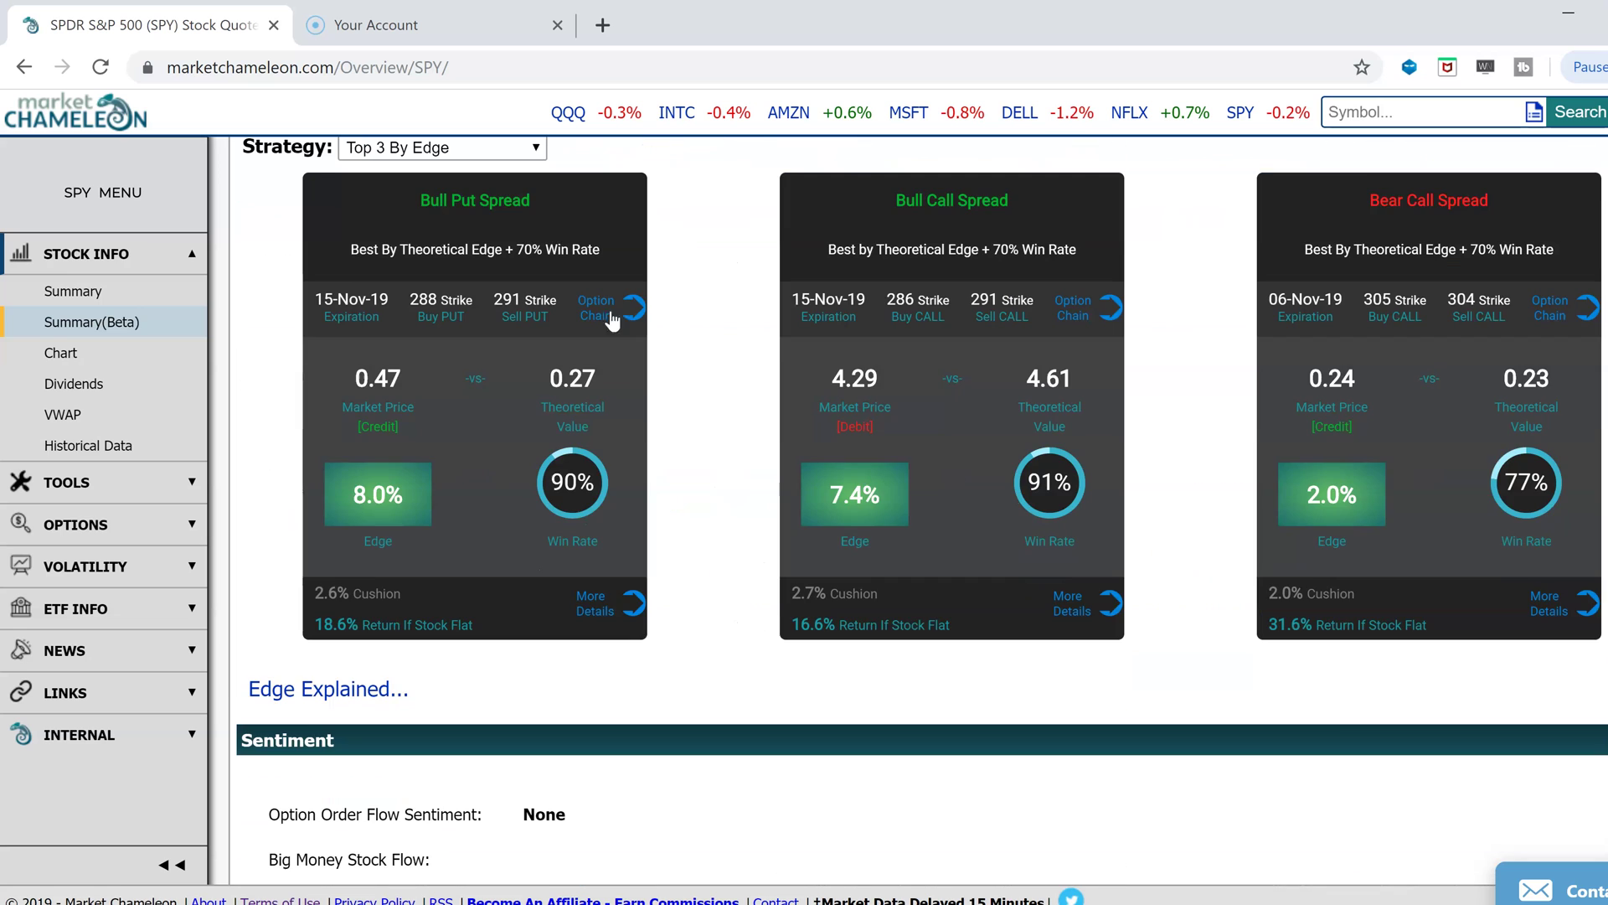
scroll(689, 564, up, 2)
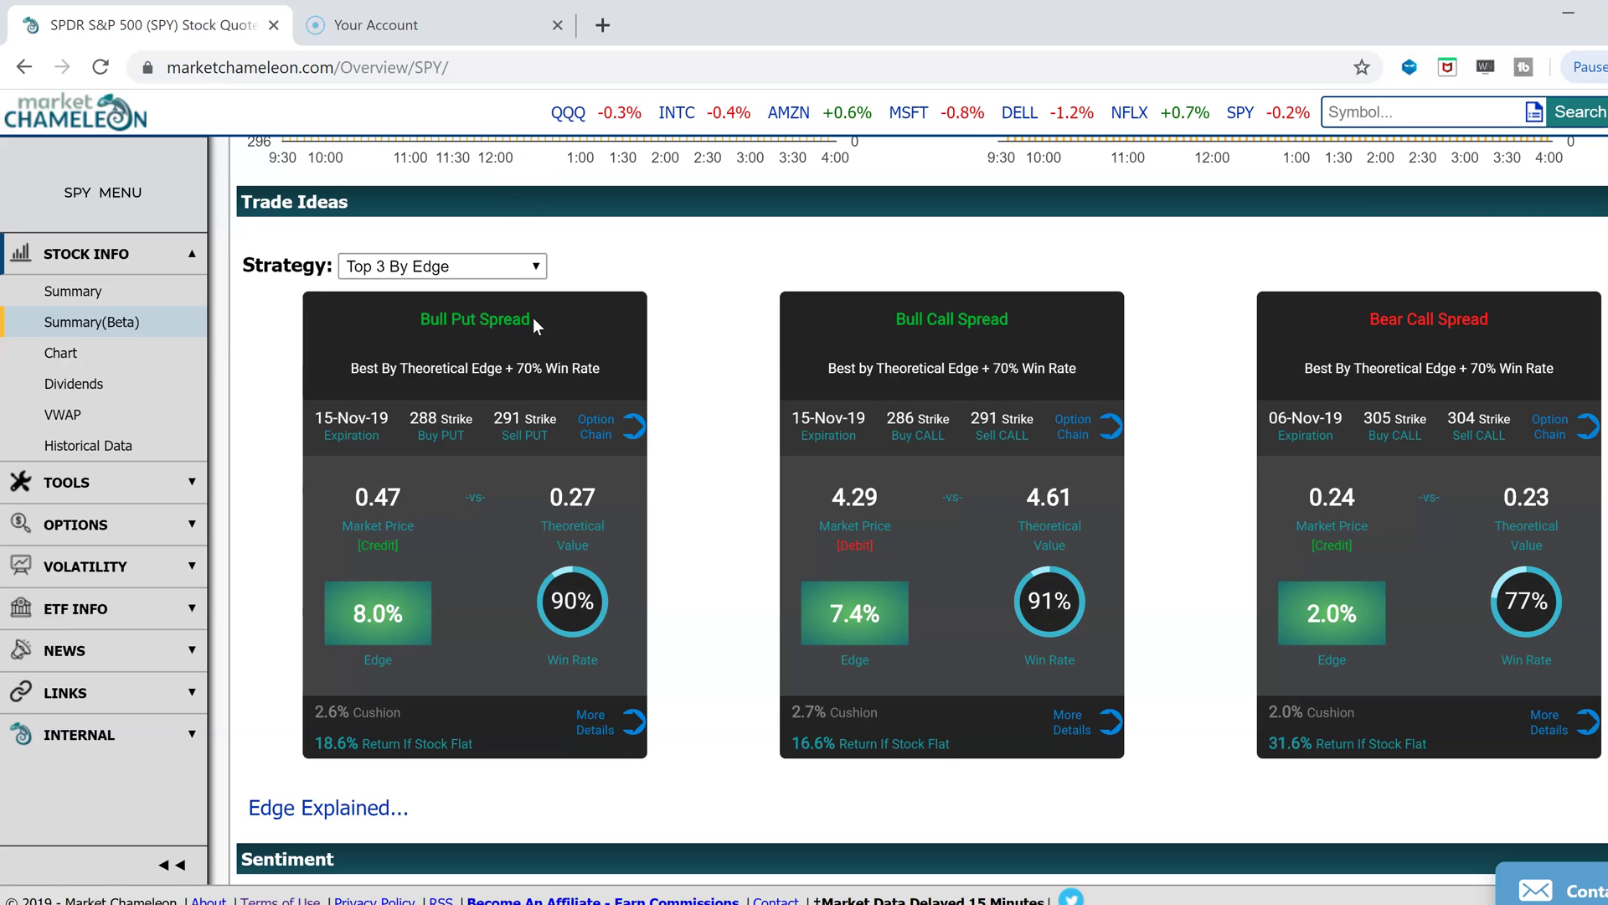
drag(533, 318, 423, 317)
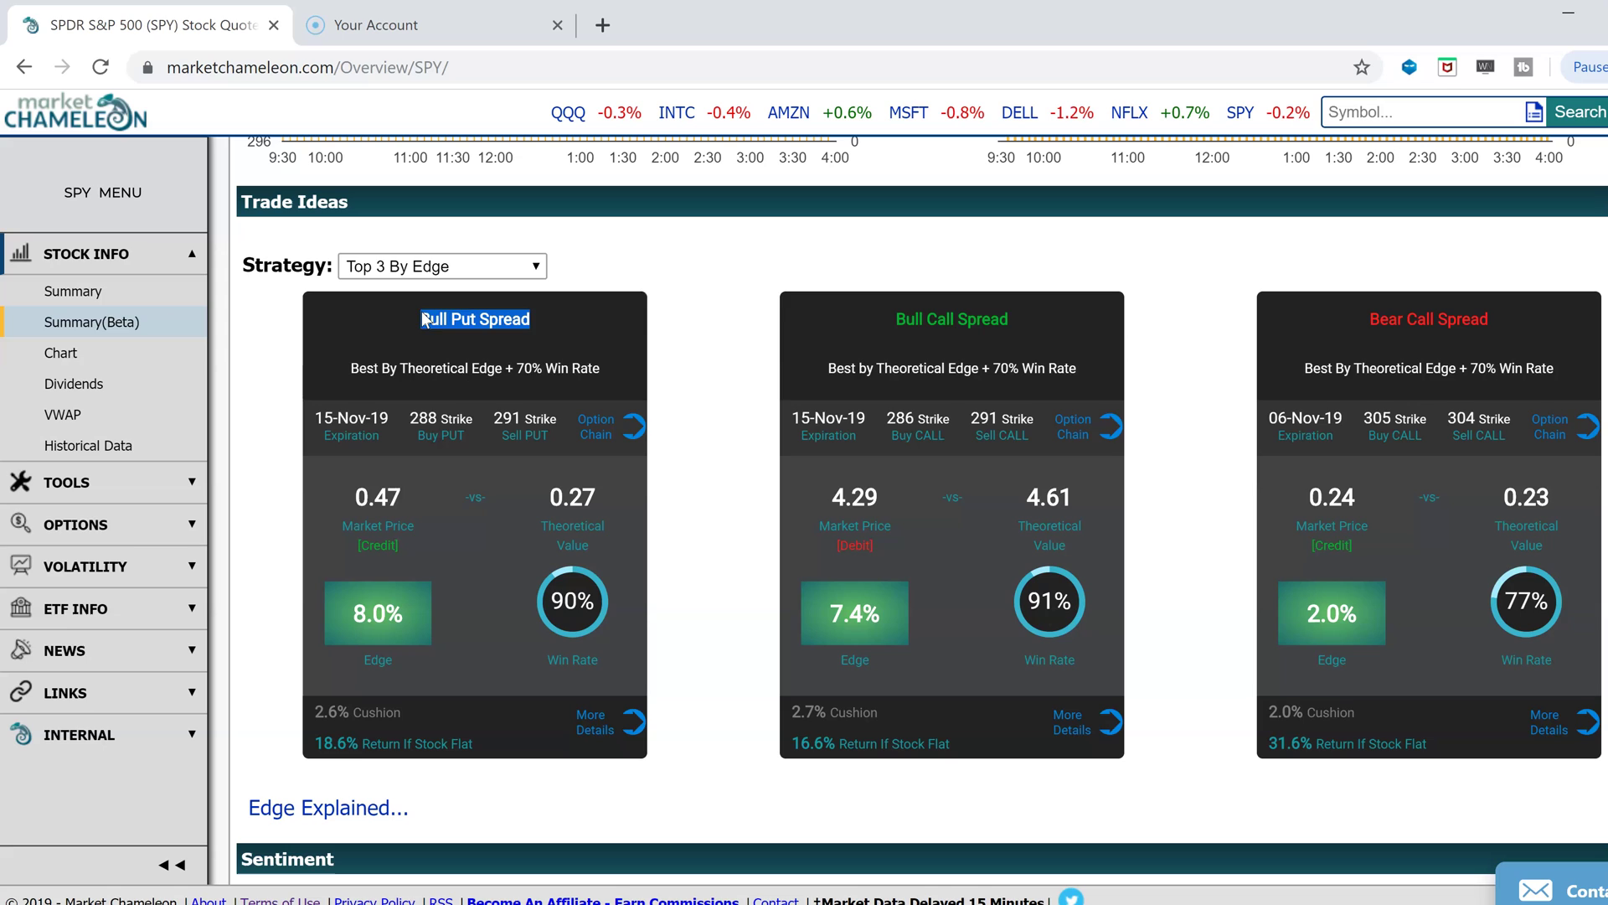
click(611, 395)
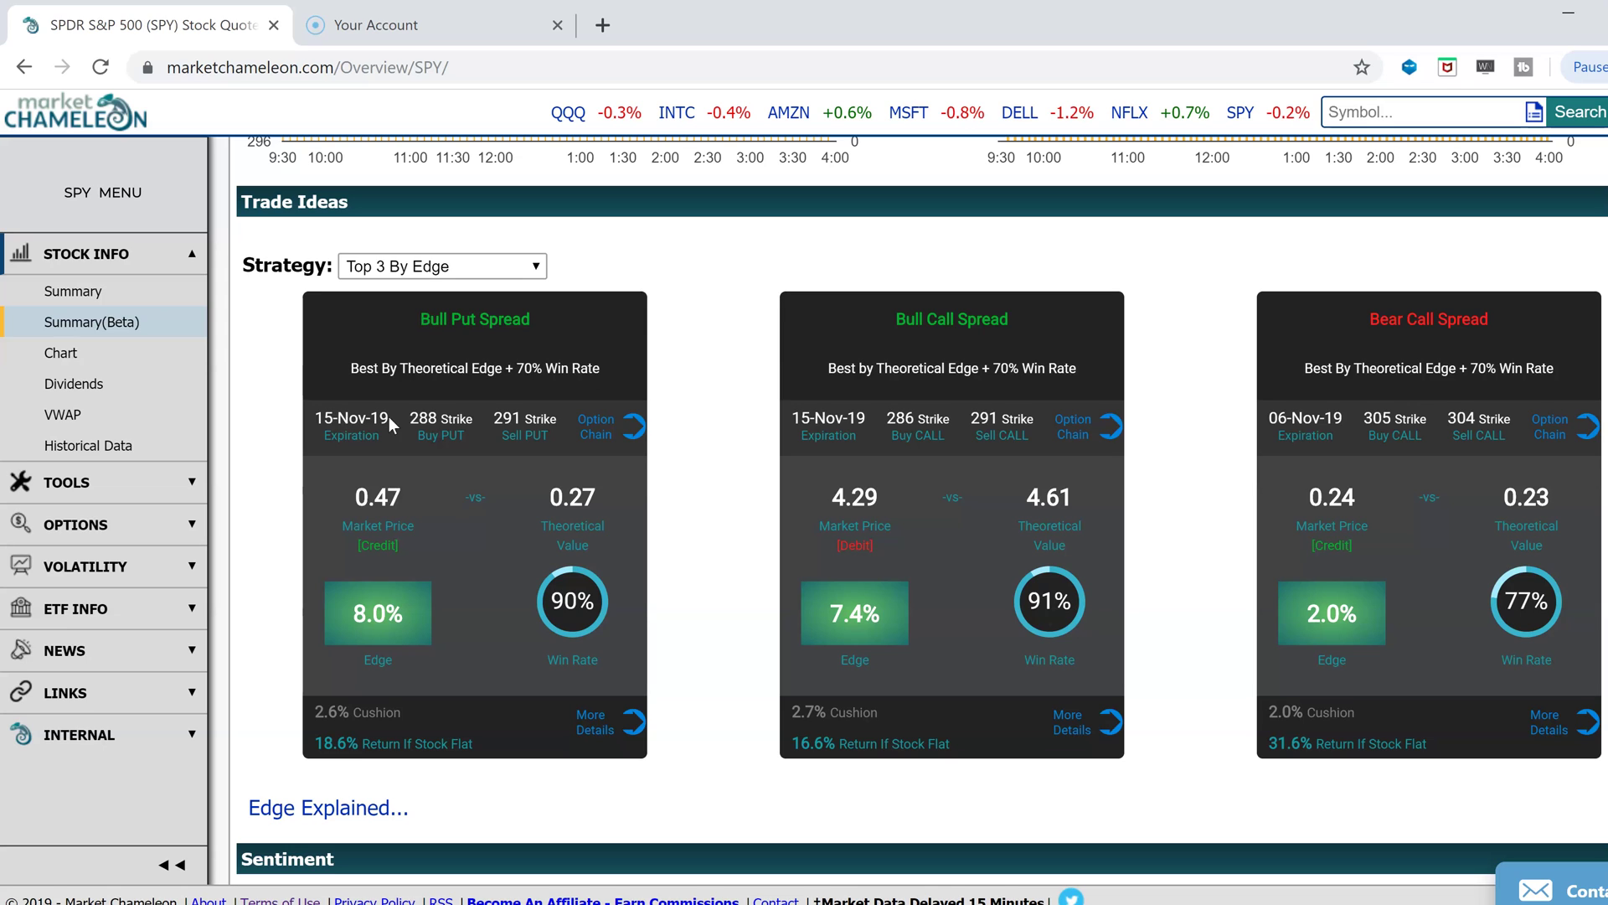
drag(384, 419, 315, 419)
click(474, 422)
drag(560, 419, 412, 418)
click(470, 421)
click(435, 428)
drag(558, 438, 400, 415)
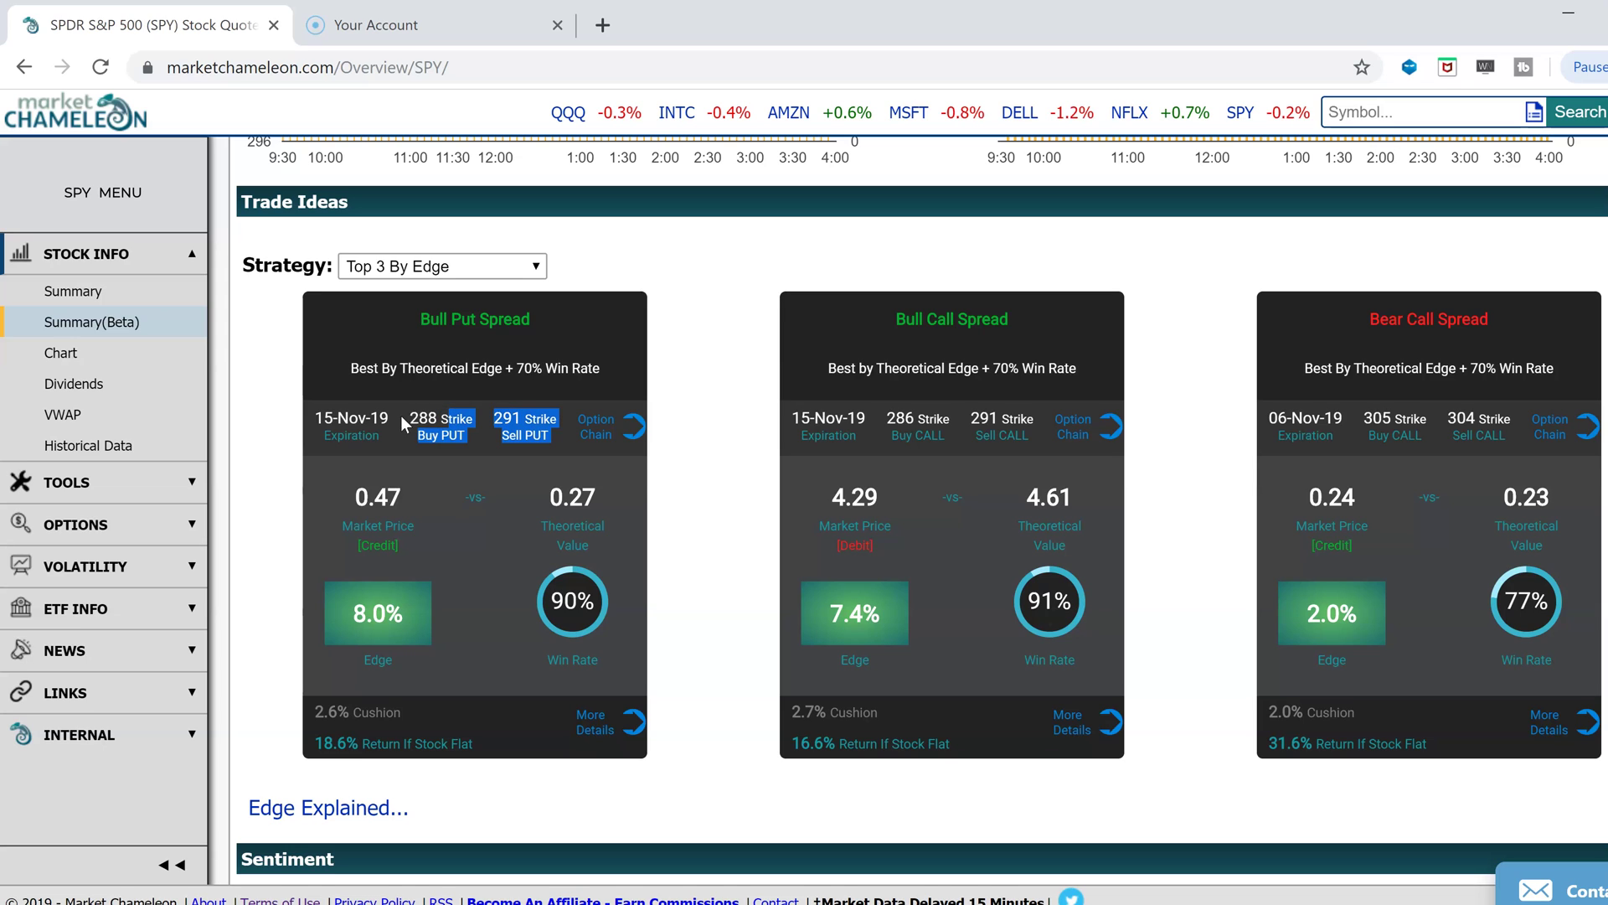
click(394, 500)
drag(400, 495, 357, 496)
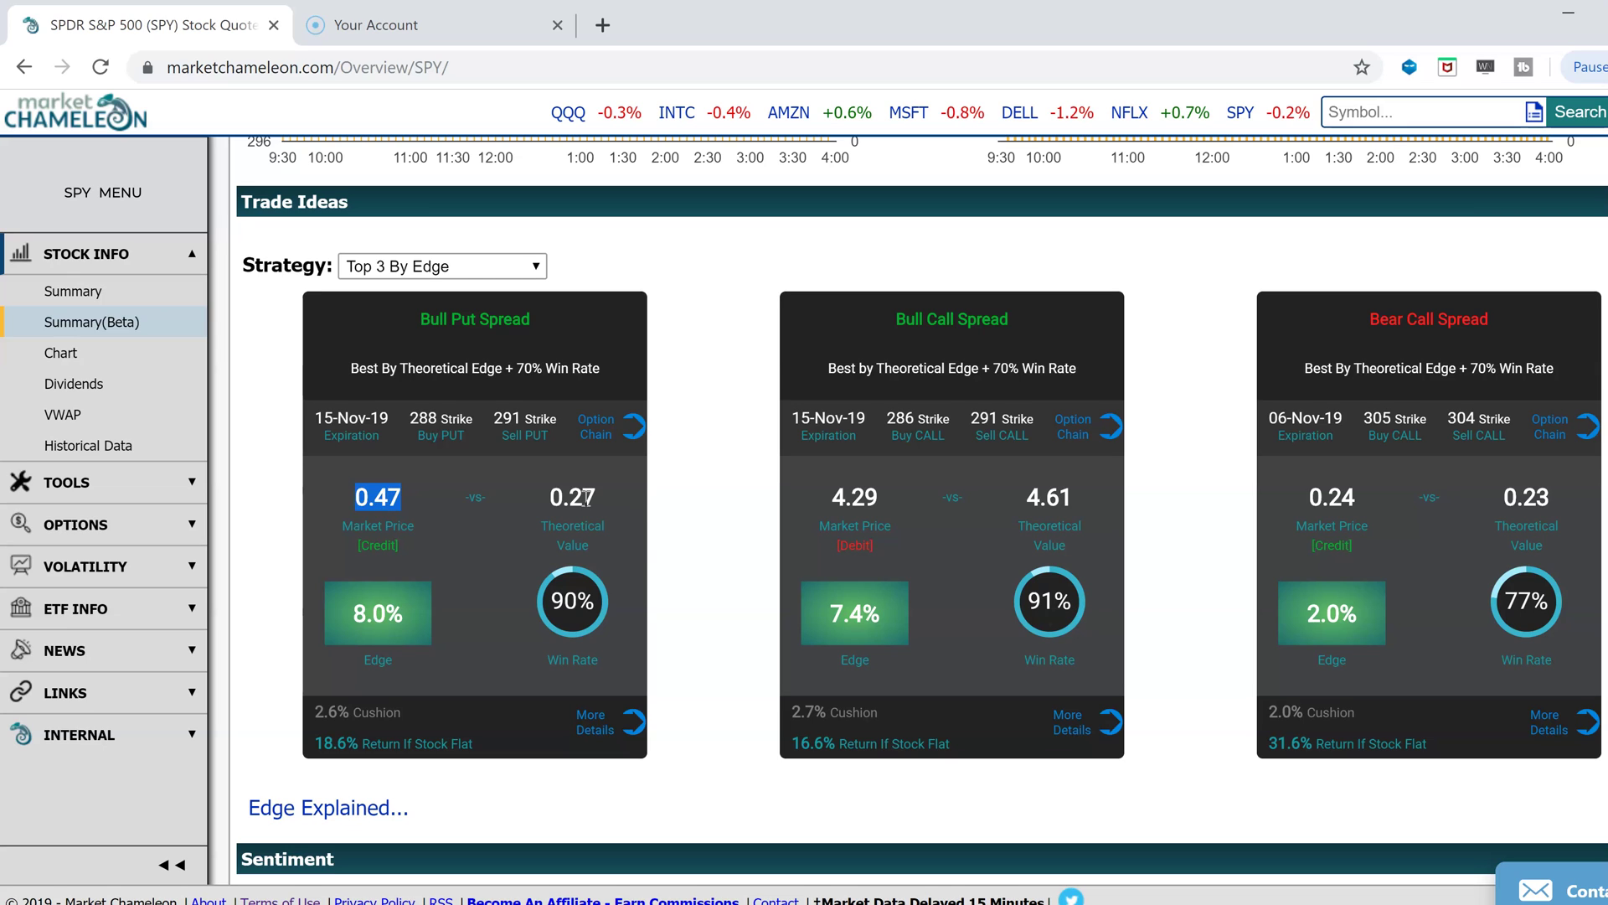
drag(602, 491, 555, 496)
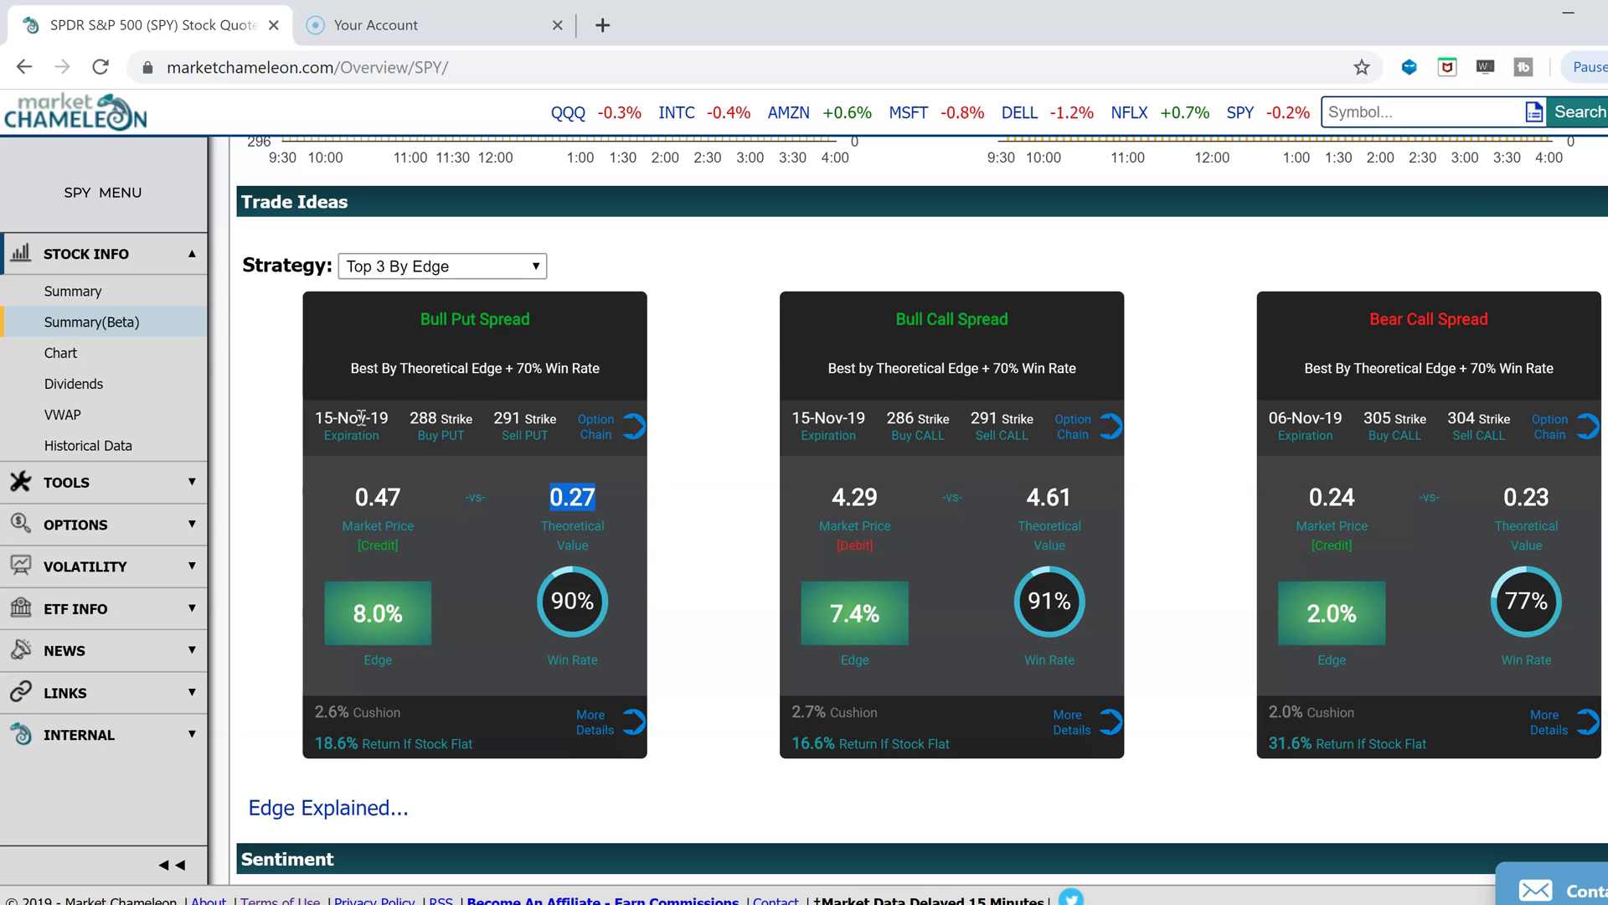
drag(536, 417, 425, 413)
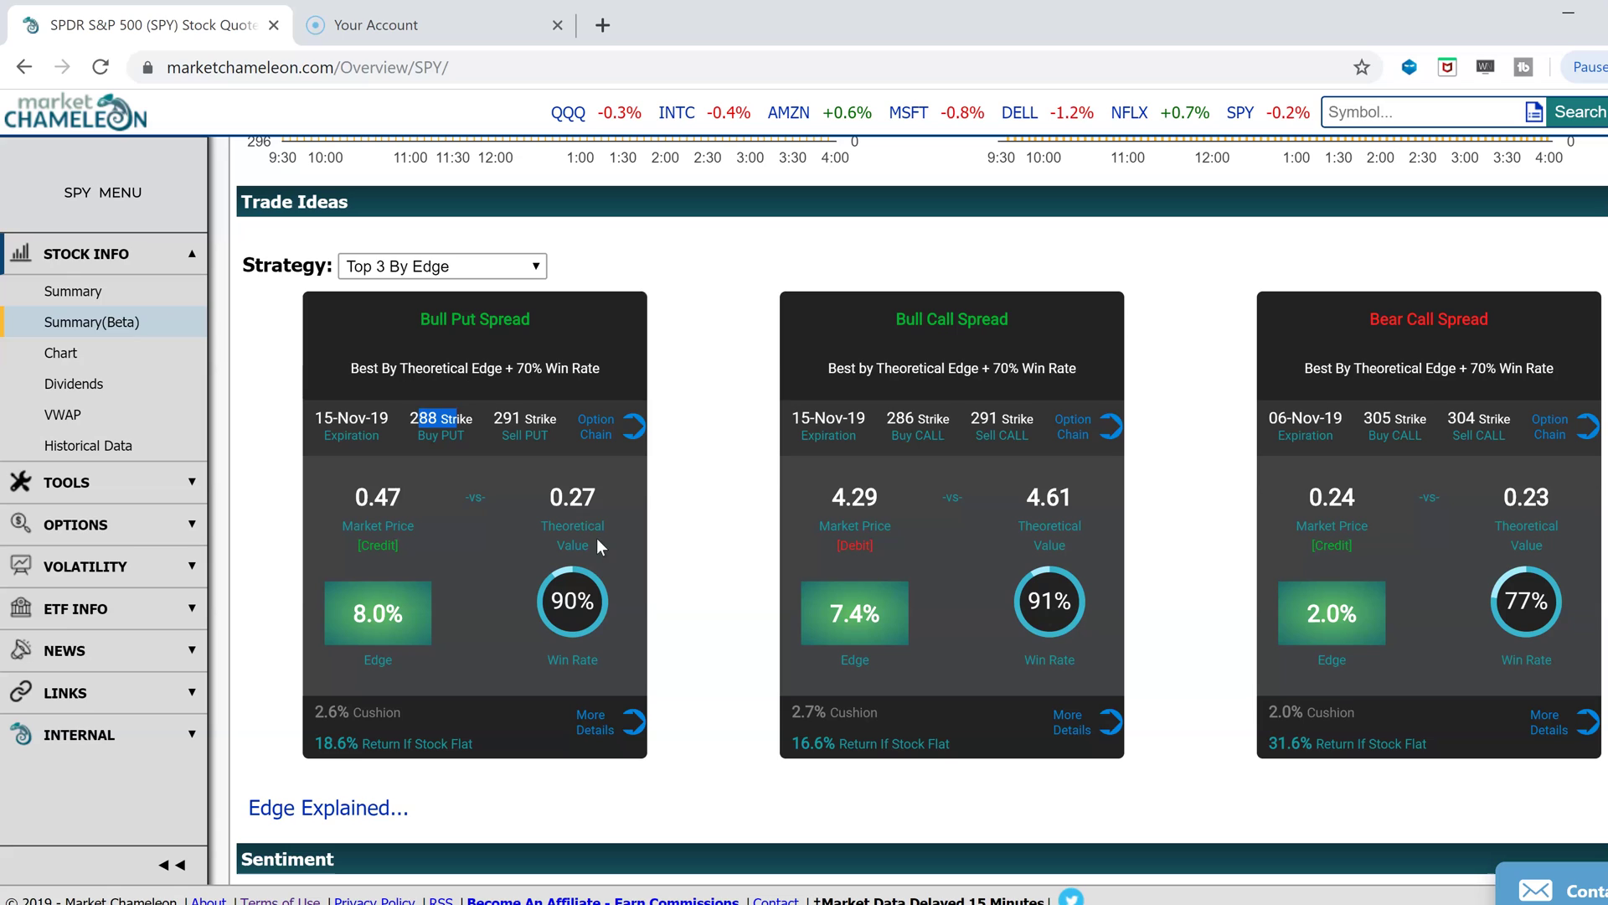
drag(598, 498, 555, 498)
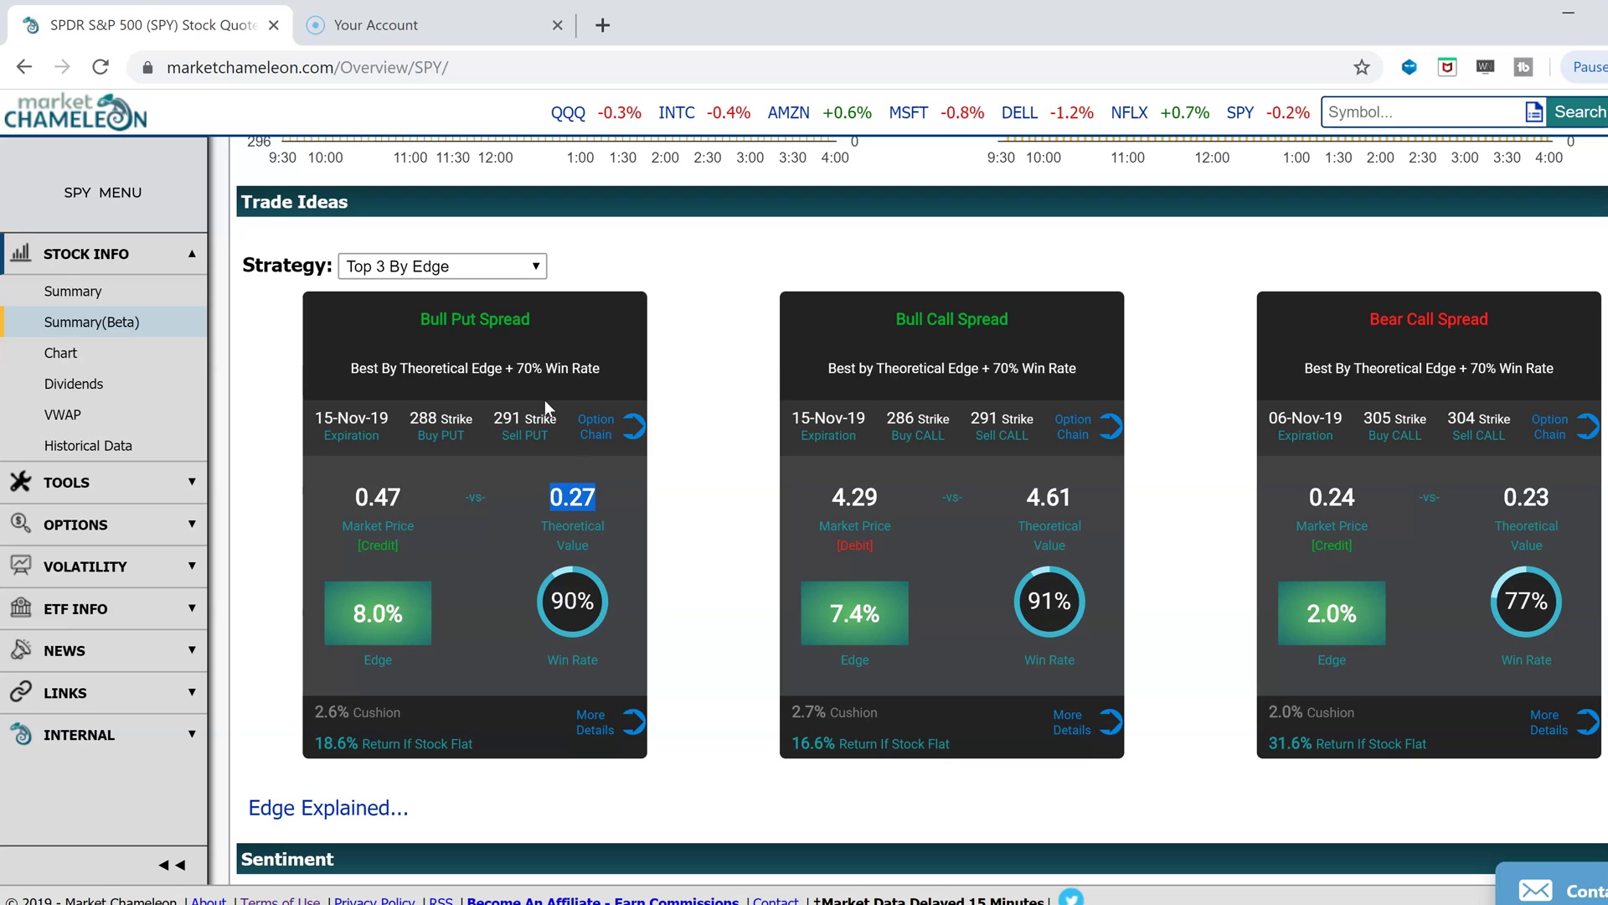
click(597, 515)
drag(601, 493, 552, 500)
click(420, 503)
drag(407, 495, 353, 496)
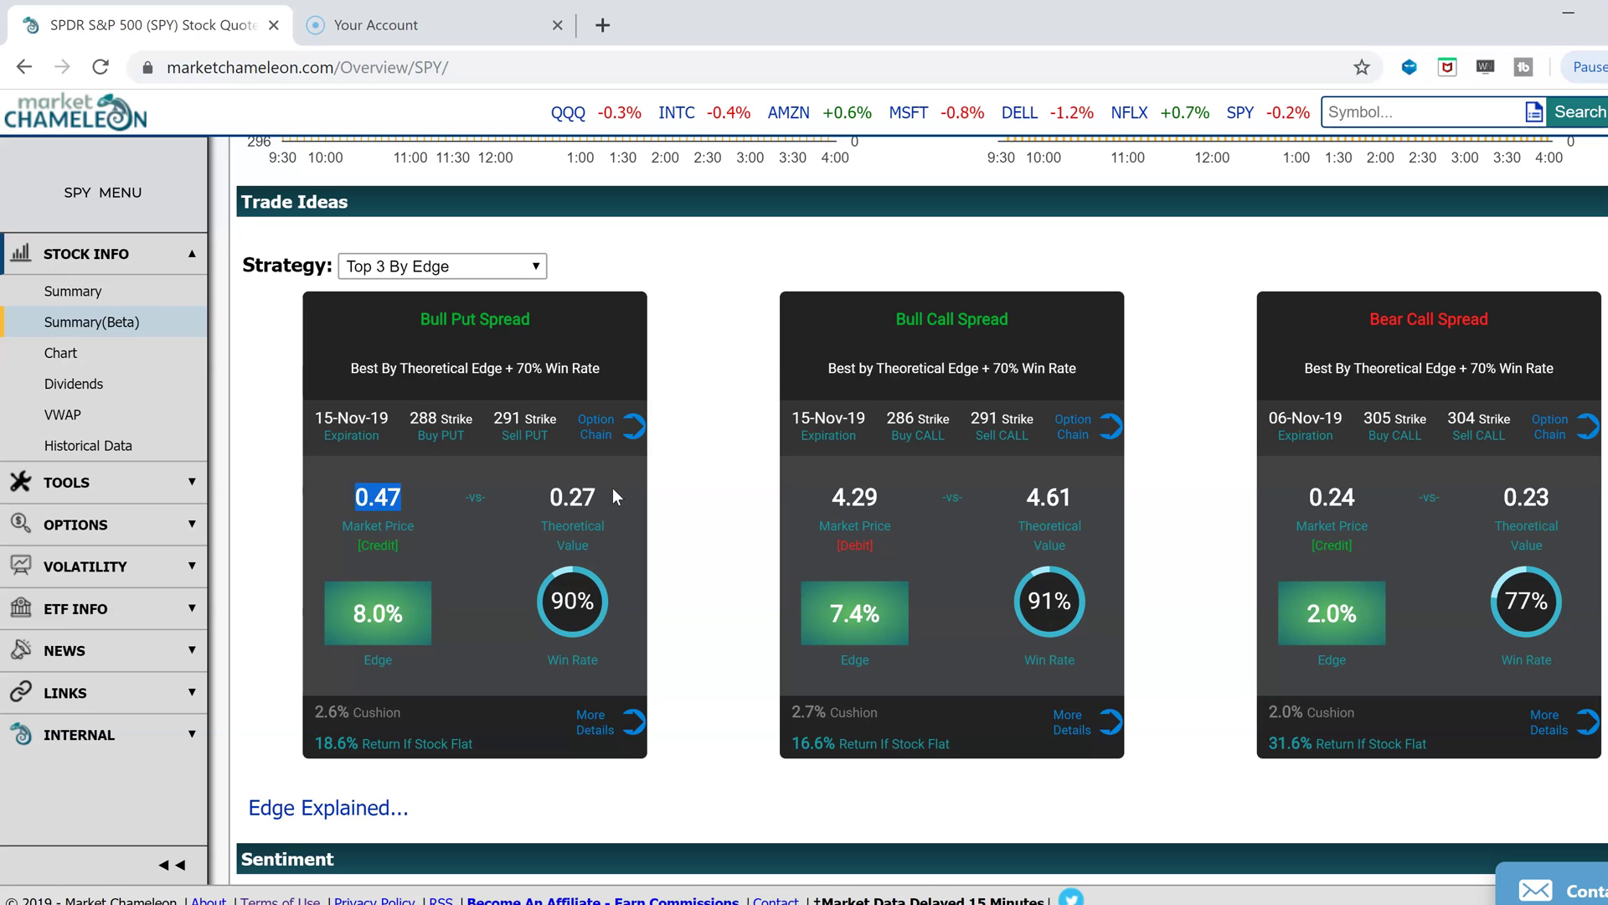
drag(614, 496, 566, 495)
click(524, 417)
double_click(508, 417)
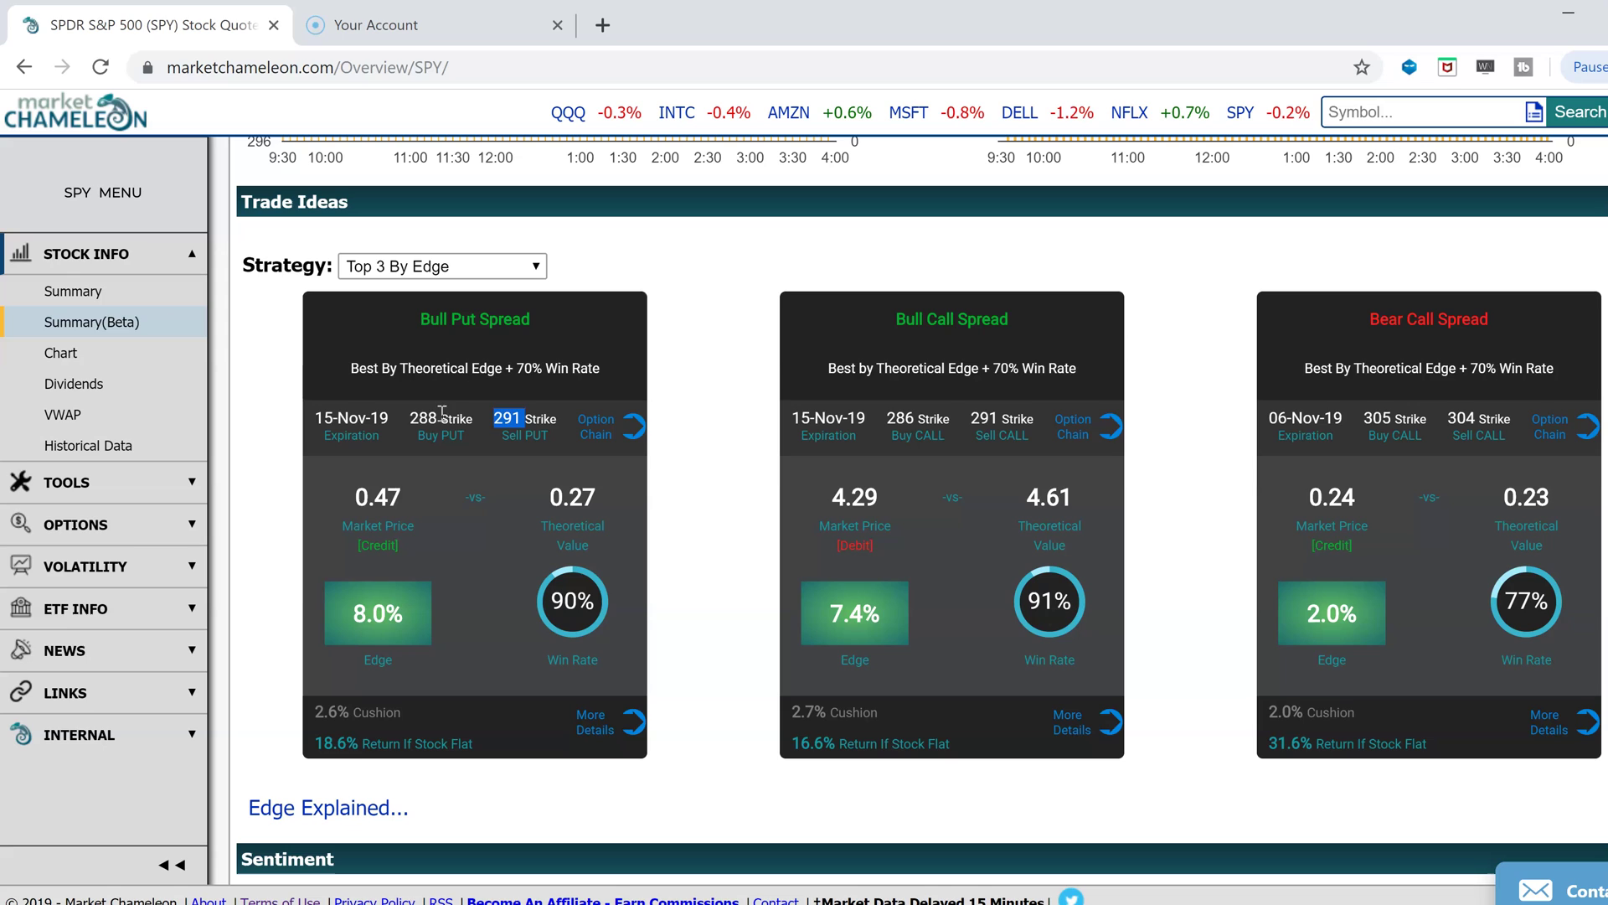
shift+click(406, 419)
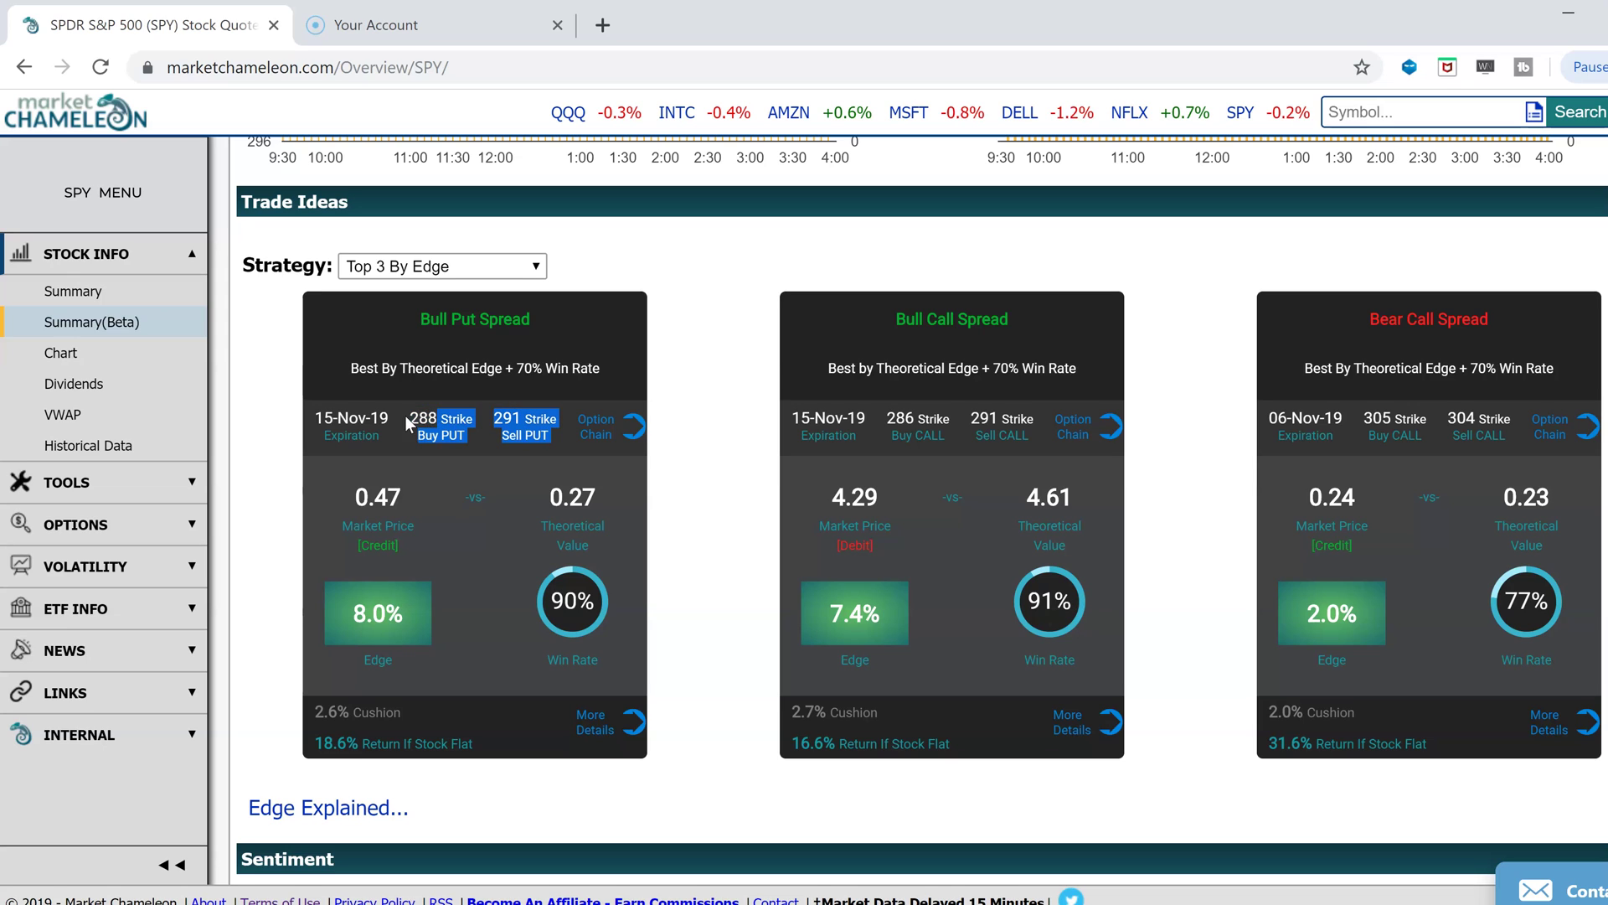
click(435, 414)
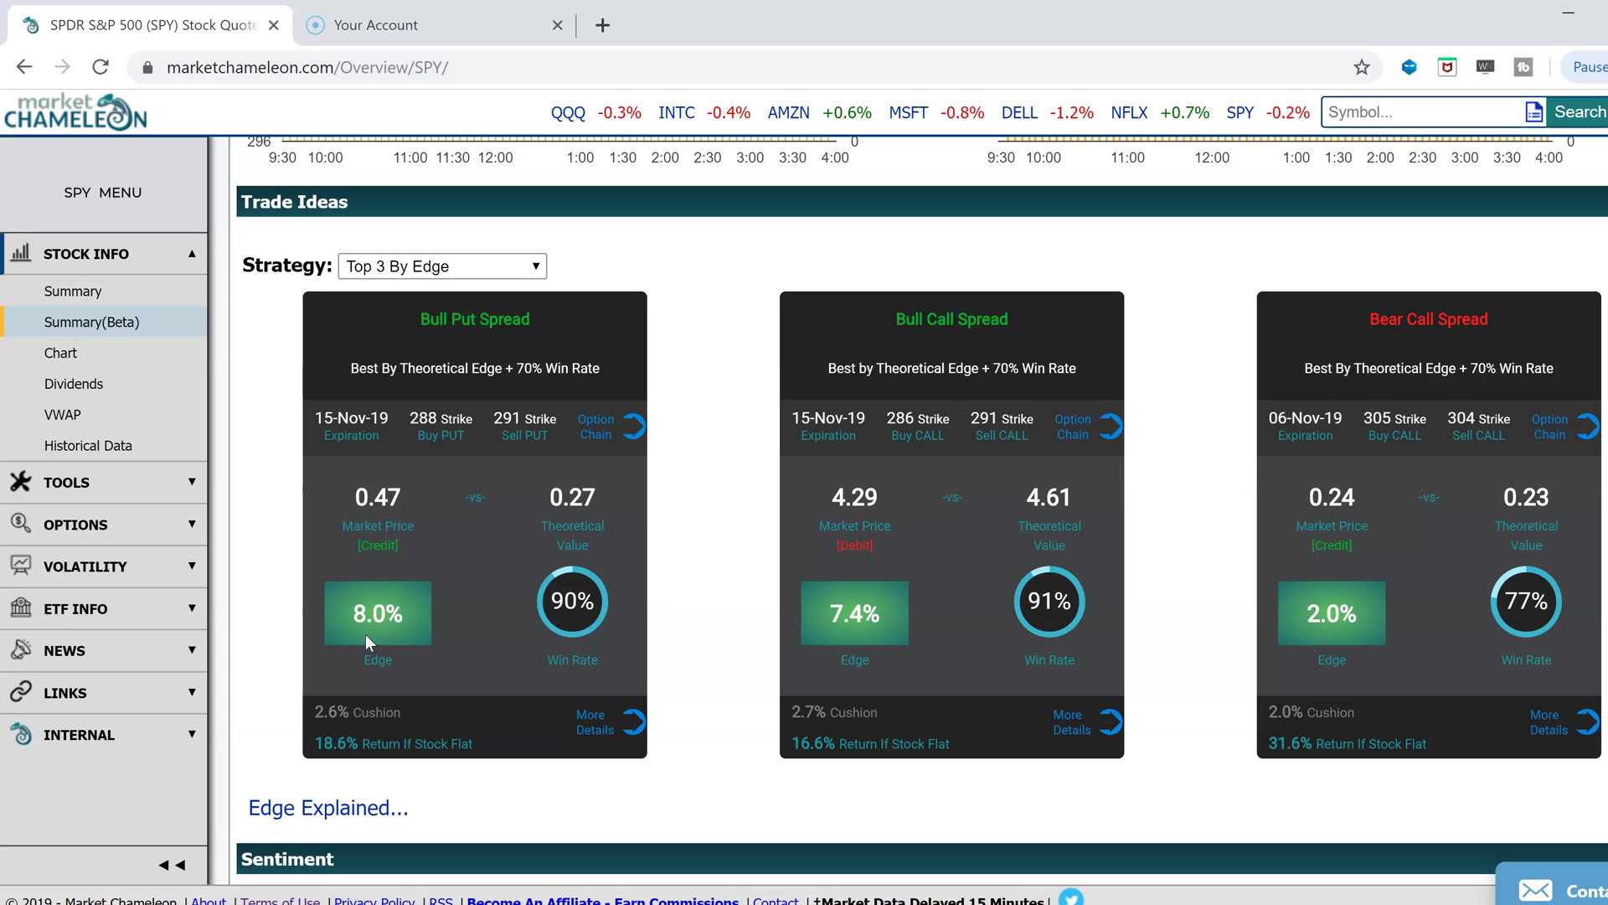
drag(365, 635, 446, 607)
drag(598, 604, 550, 600)
drag(347, 617, 365, 658)
double_click(366, 613)
drag(601, 658, 540, 651)
drag(596, 601, 572, 601)
drag(411, 615, 338, 614)
Step: Switch to the coinflip Paint window and move it up and left over the browser page
key(alt+Tab)
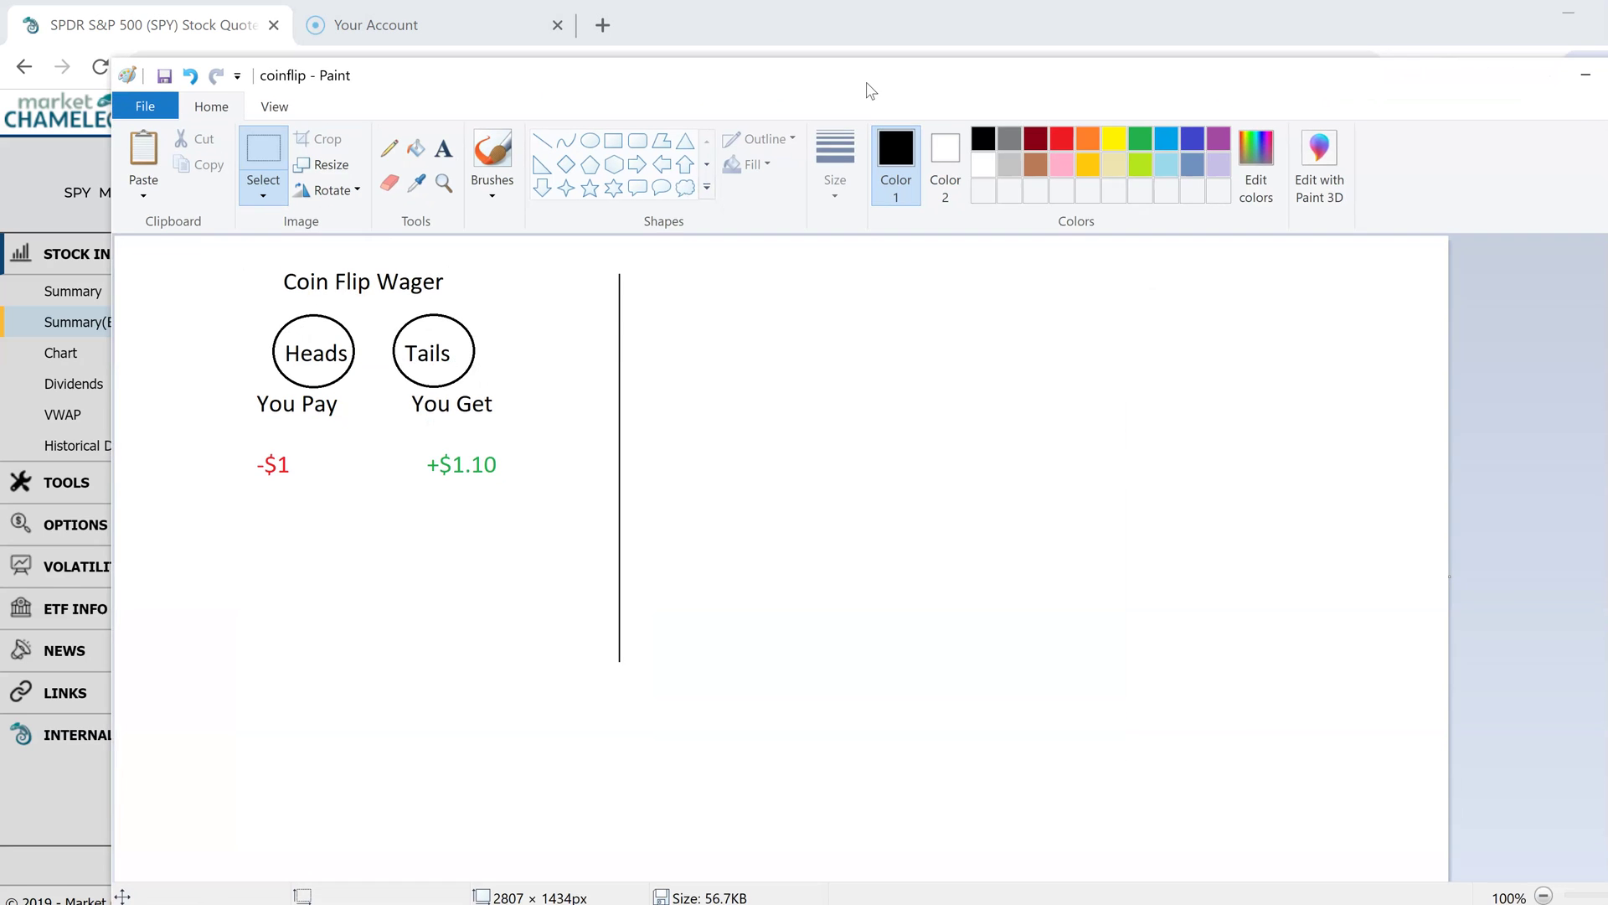
mouse_move(872, 90)
mouse_down()
mouse_move(858, 40)
mouse_move(784, 45)
mouse_up()
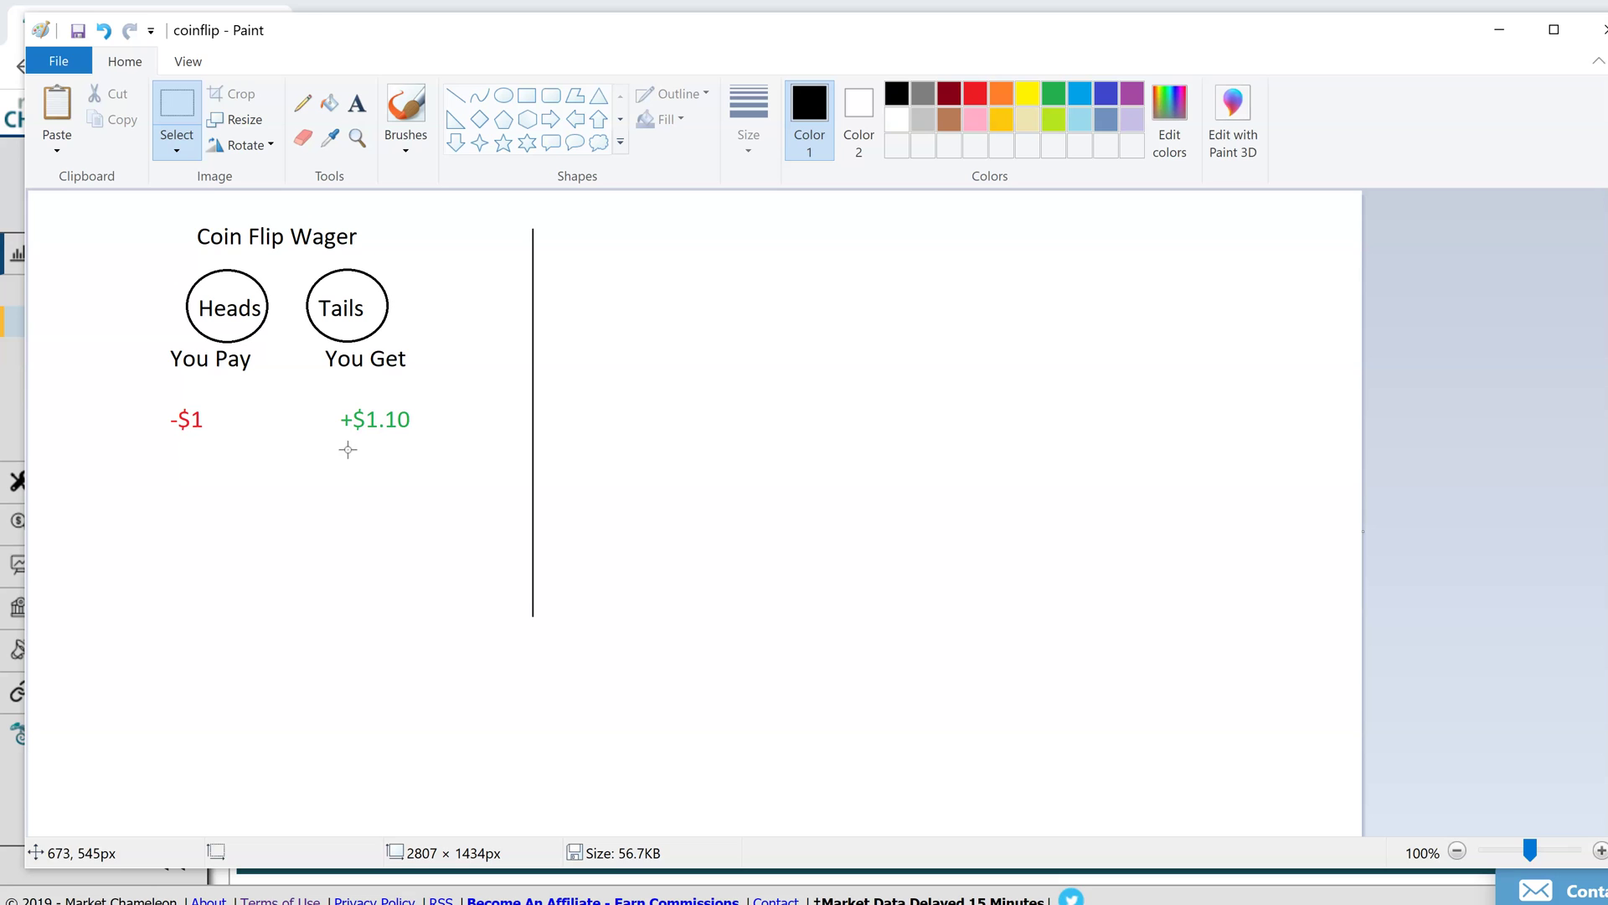
Step: Paste the 10-flip list (+.50, Risk $10, Edge 5%, Win Rate 50%) right of the divider, raising its heading
click(57, 105)
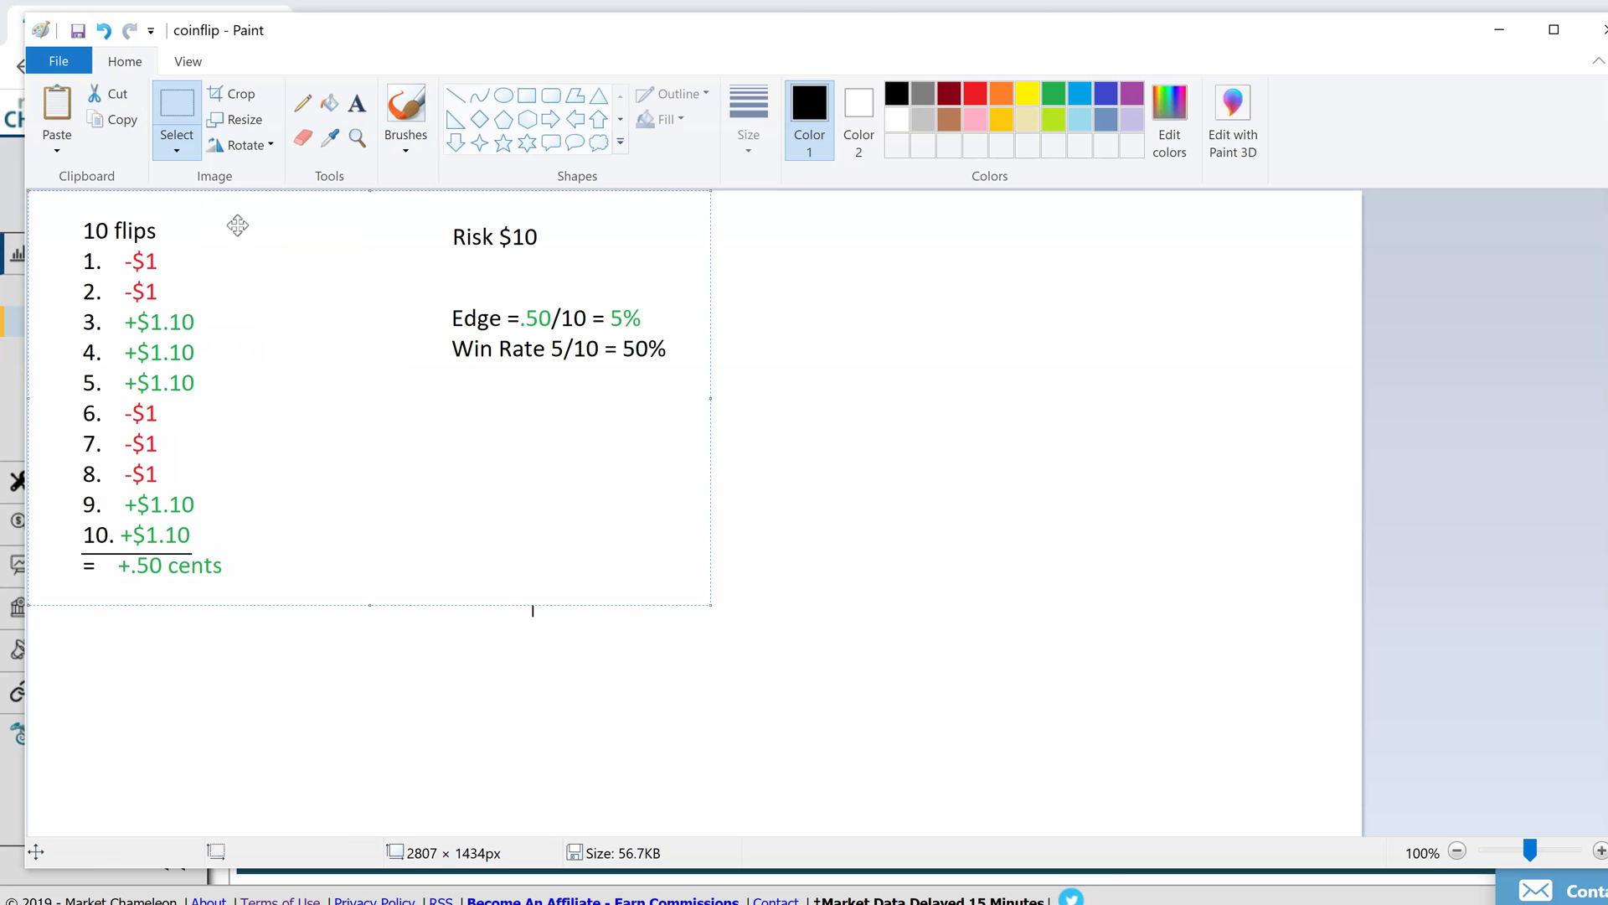
mouse_move(272, 323)
mouse_down()
mouse_move(820, 367)
mouse_move(813, 388)
mouse_up()
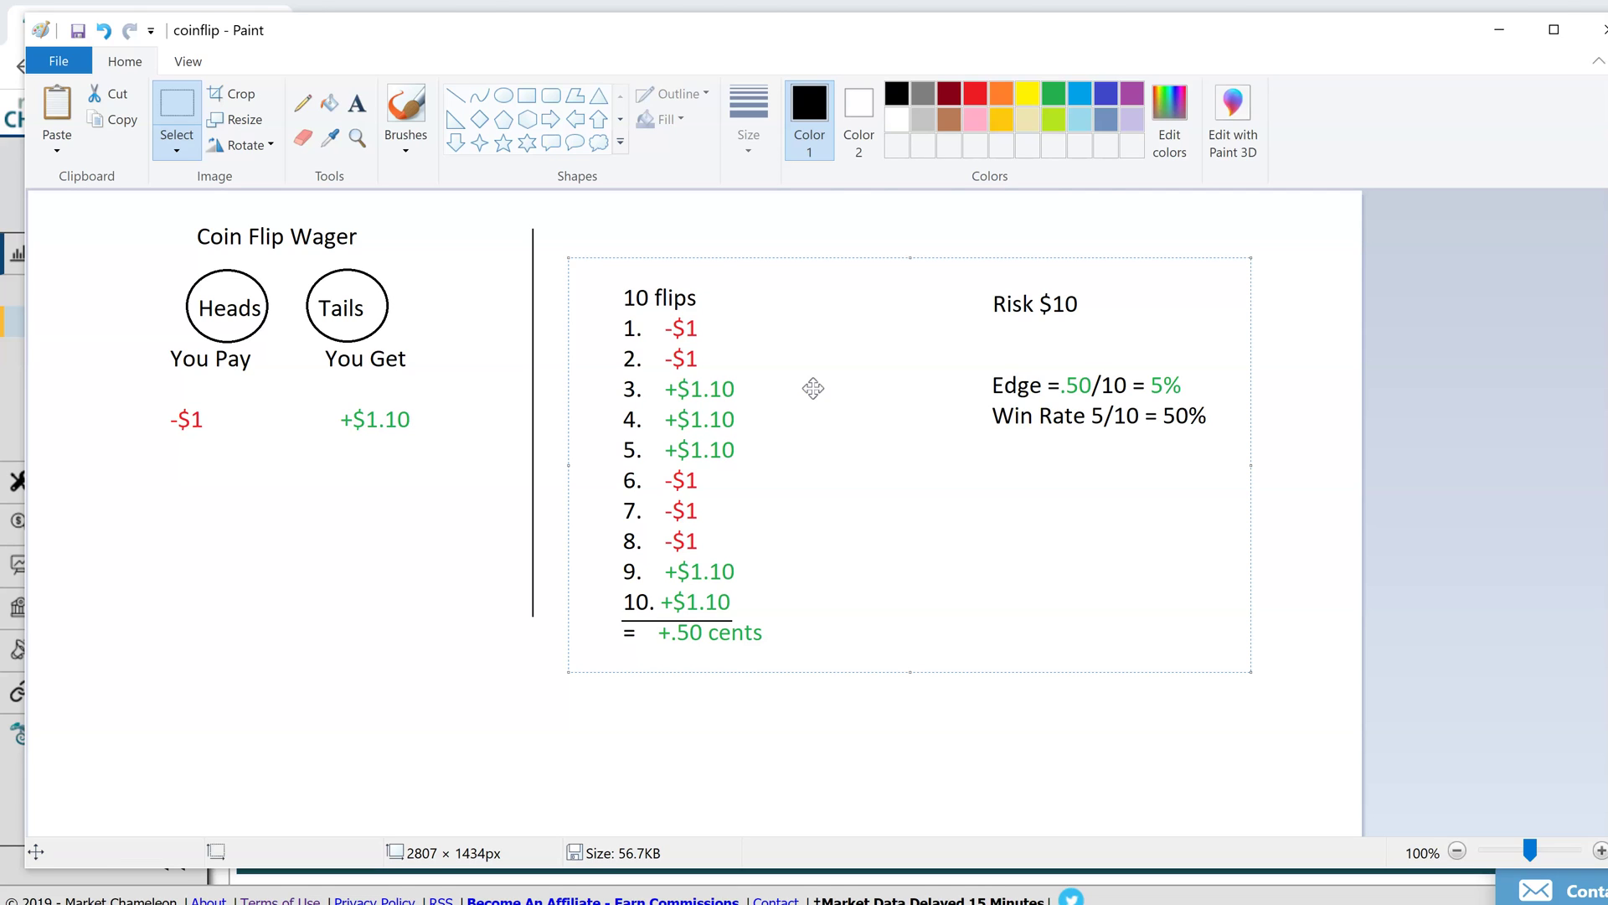
click(693, 237)
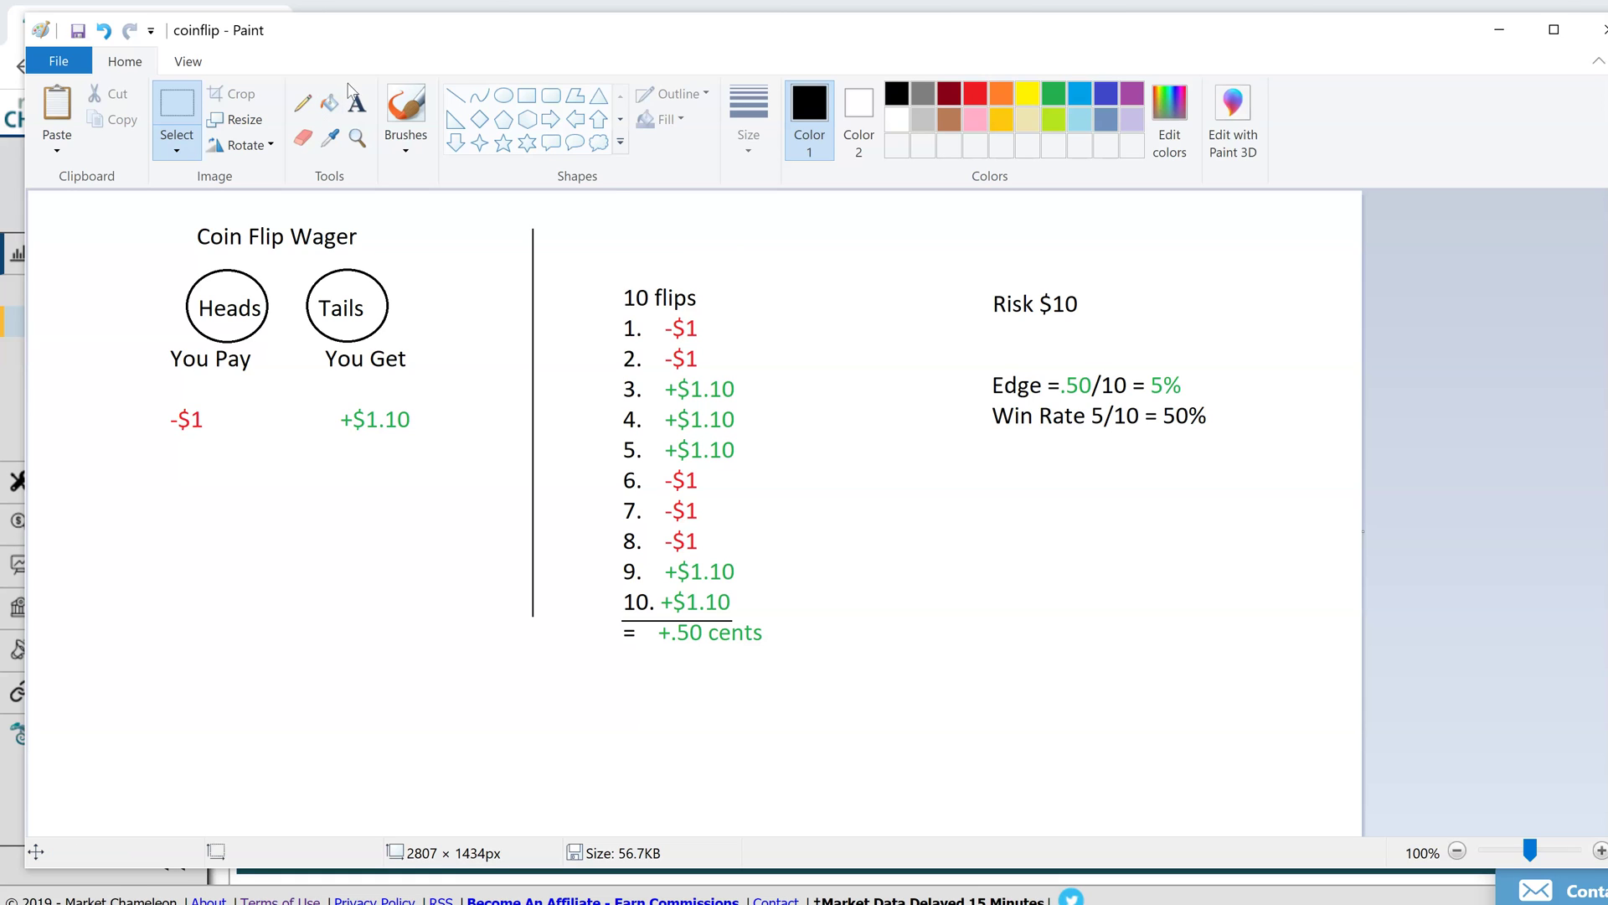
mouse_move(610, 284)
mouse_down()
mouse_move(752, 314)
mouse_move(706, 245)
mouse_up()
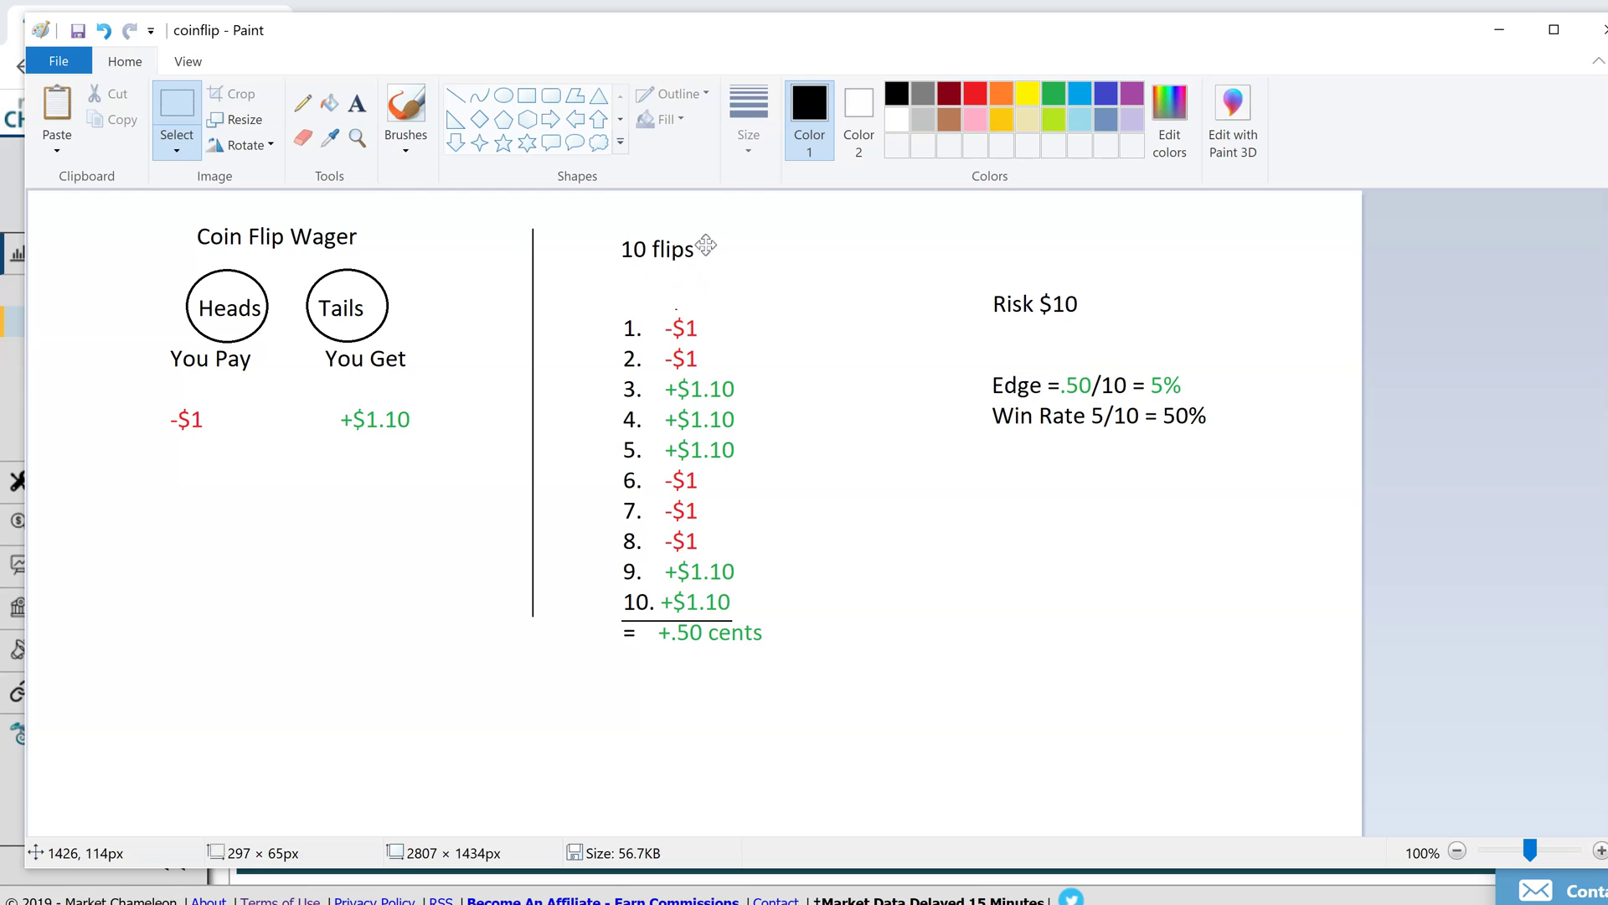
click(780, 312)
click(503, 97)
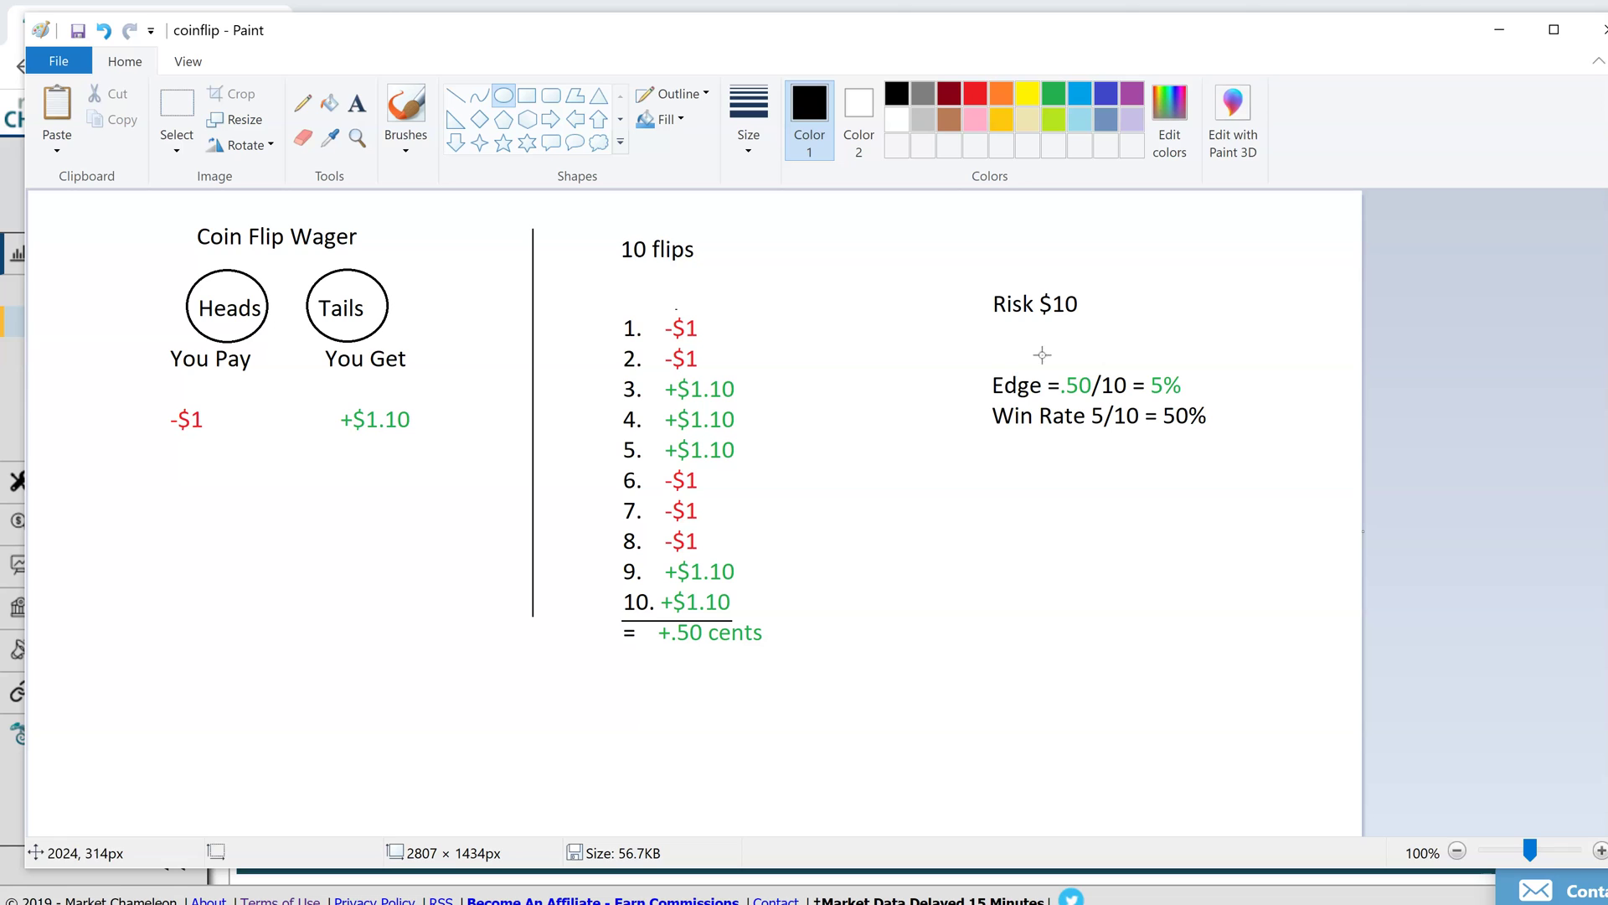
drag(978, 355, 1211, 403)
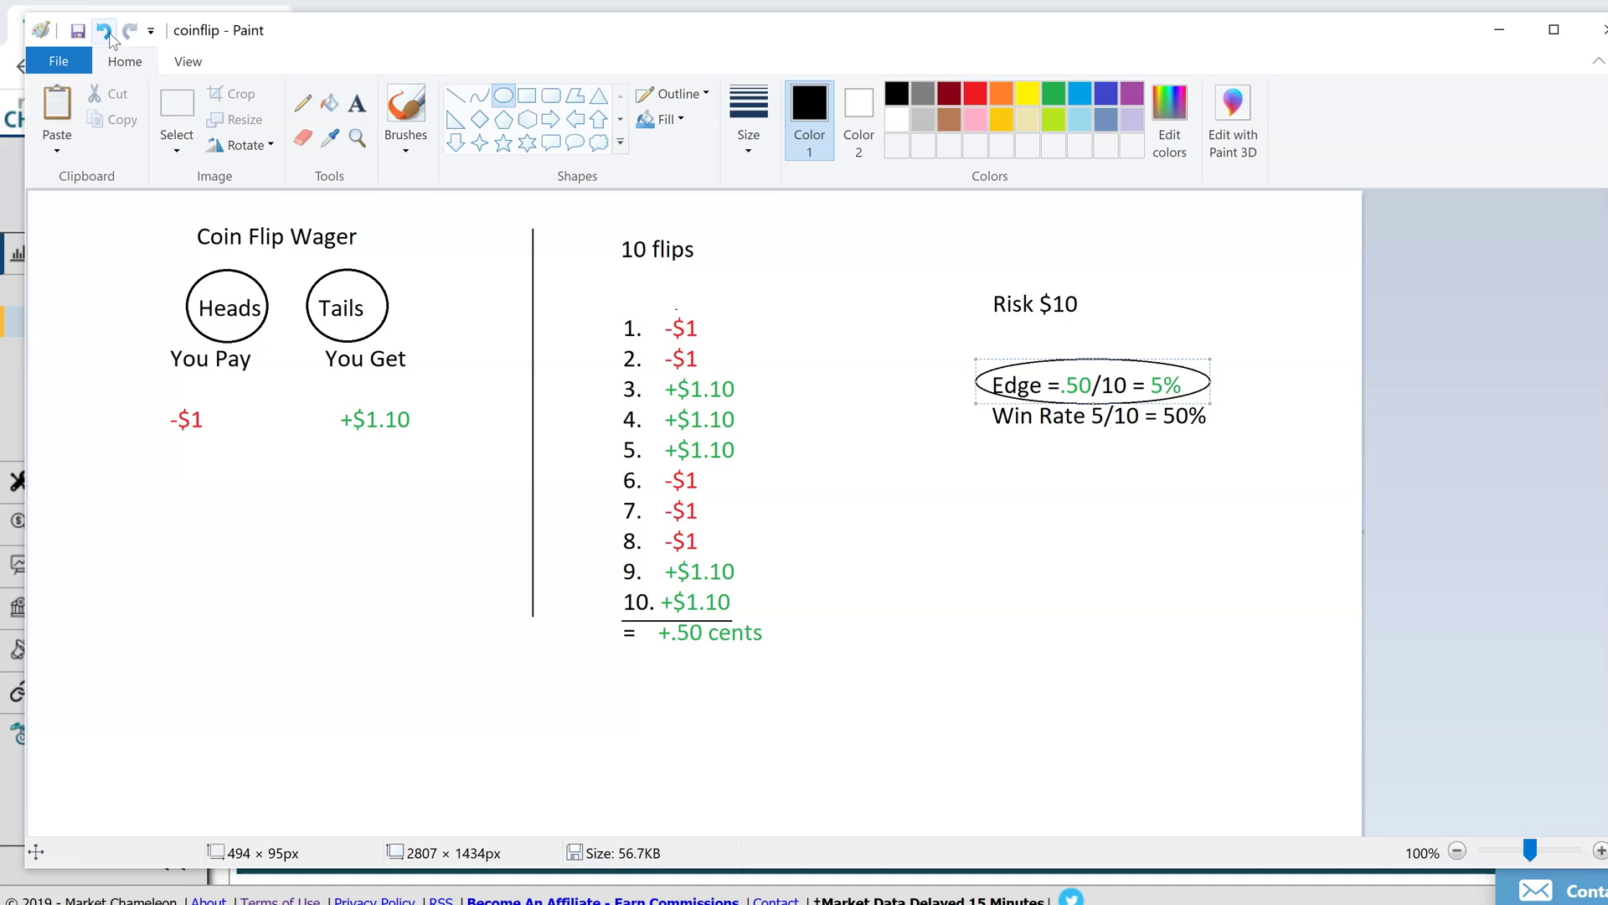
click(108, 33)
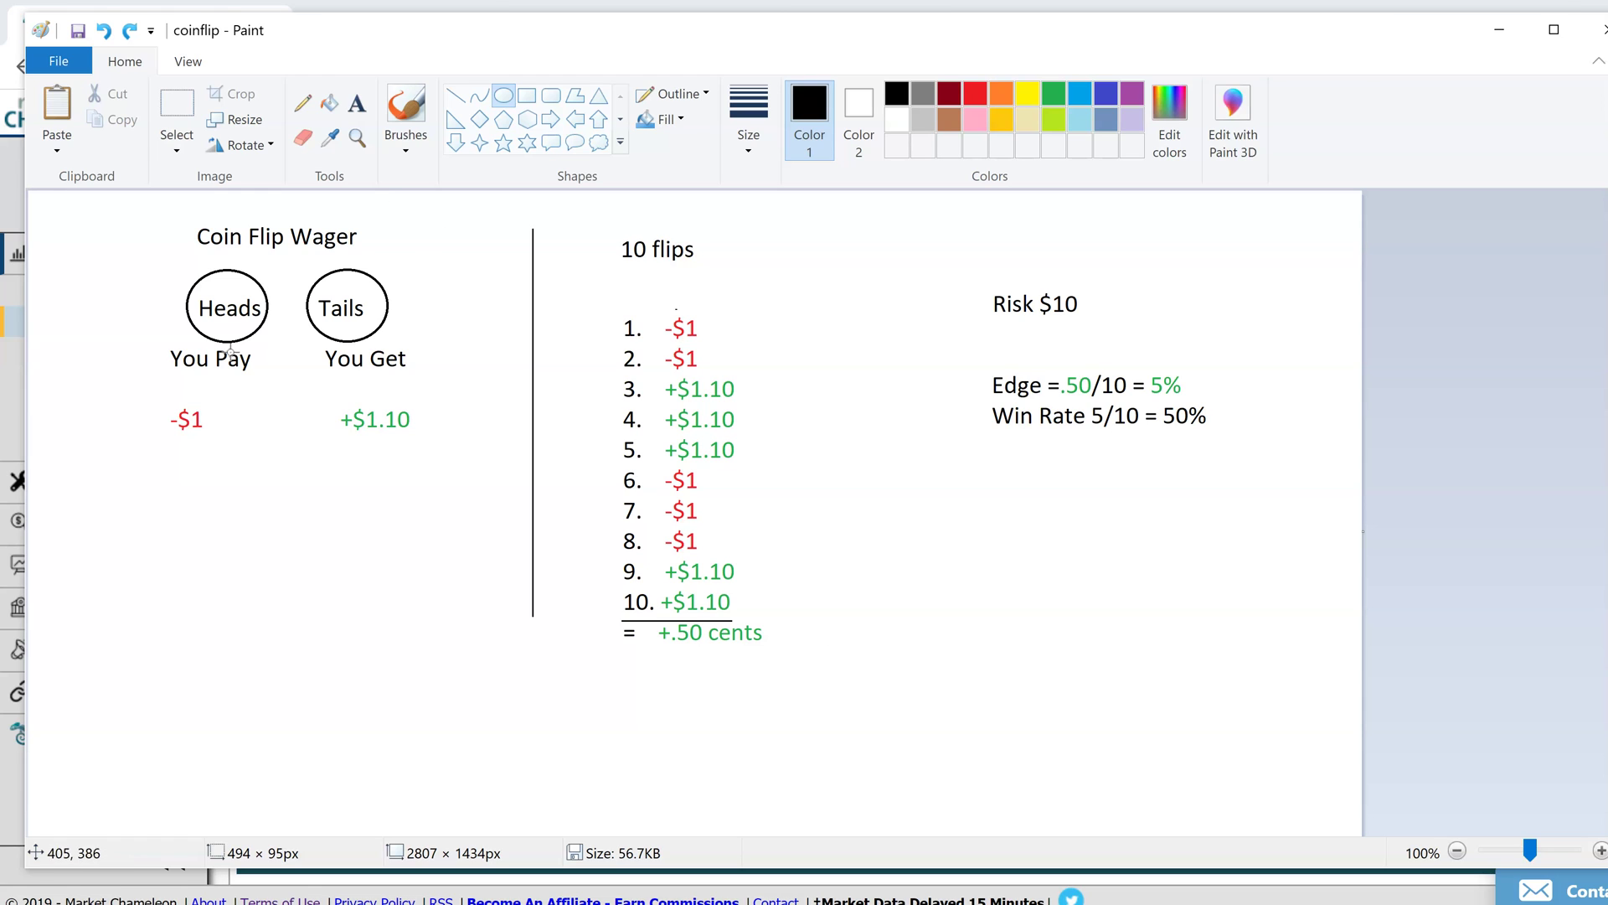
Step: Minimize Paint and highlight the Bull Put Spread card's 8.0% edge value
click(1501, 33)
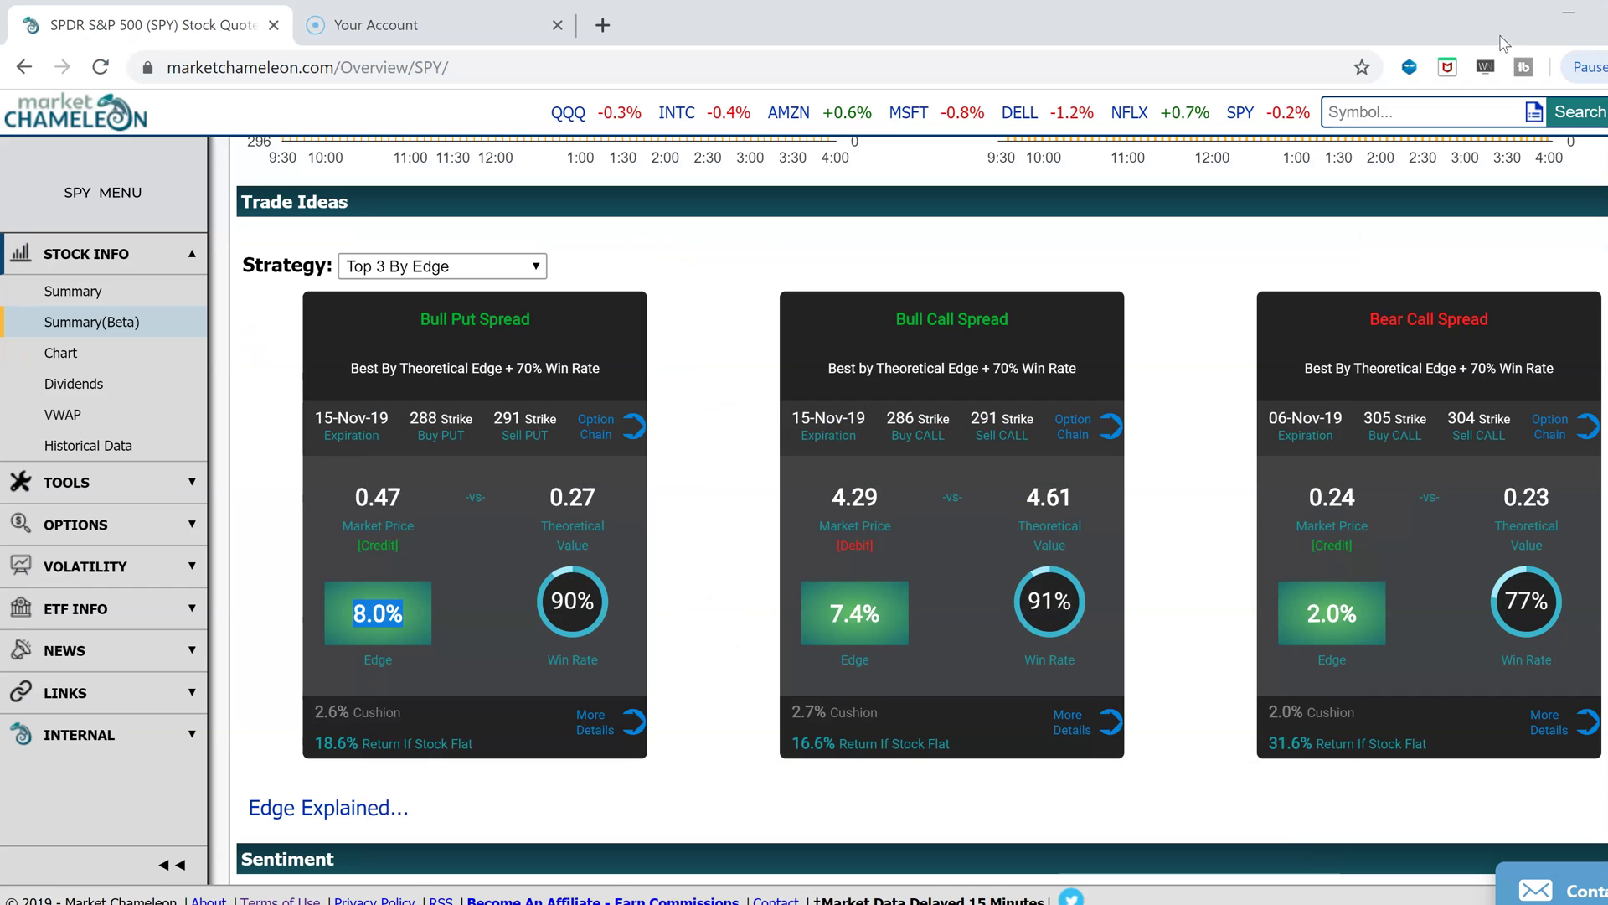
click(459, 638)
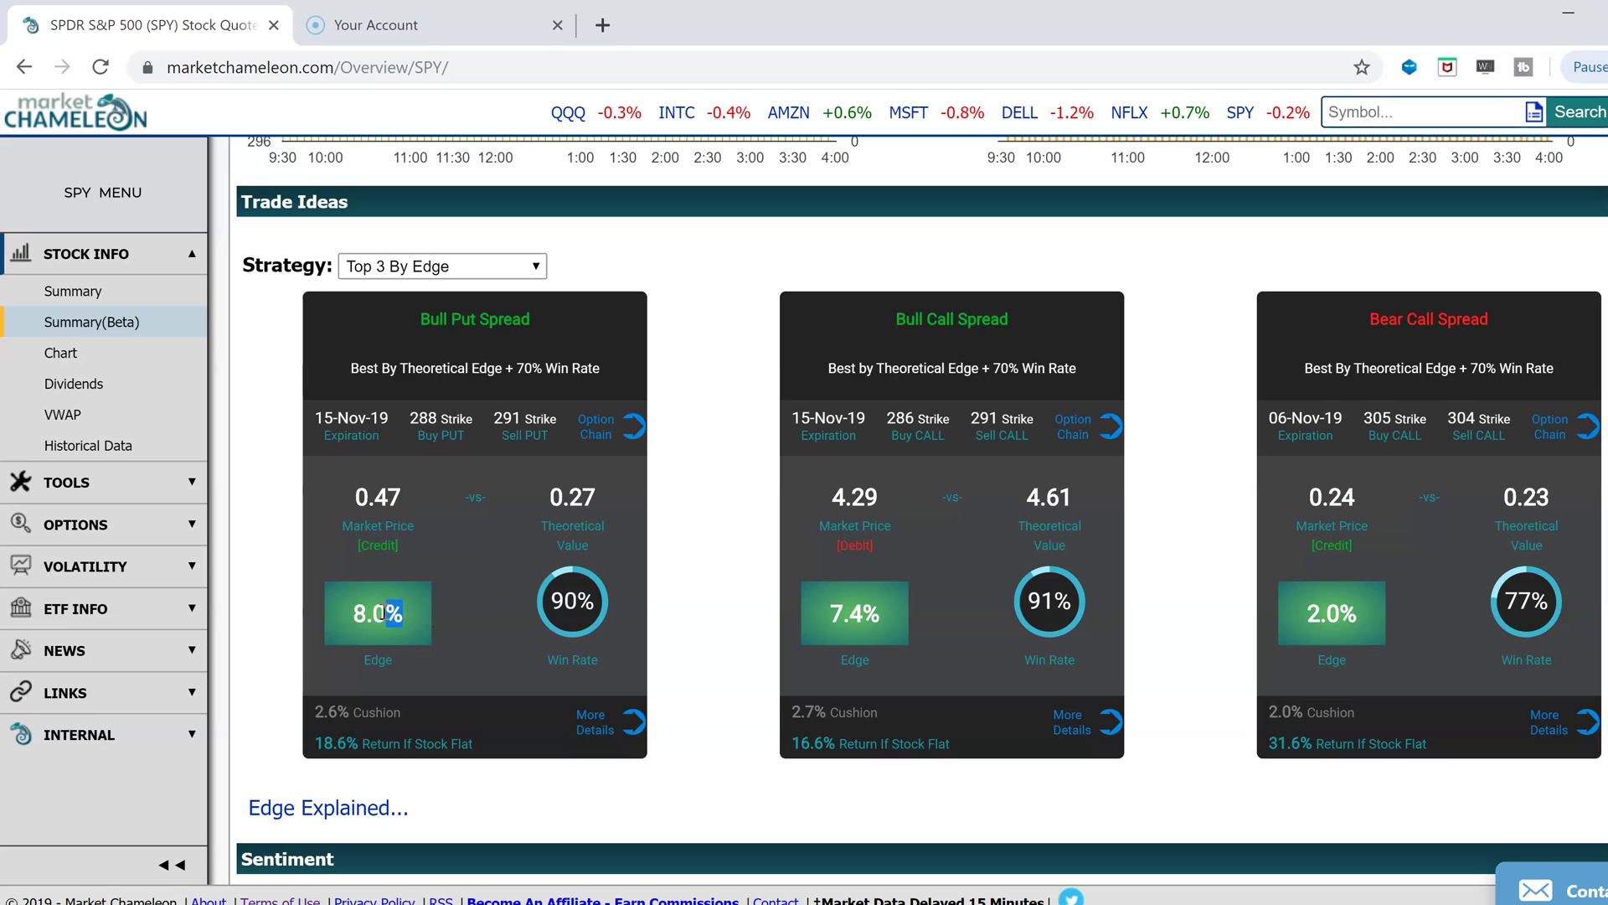
drag(413, 613, 341, 617)
click(460, 630)
drag(409, 613, 339, 617)
Step: Highlight the Bull Put Spread's 90% win rate, 8.0% edge, 0.47 market price and 0.27 theoretical value
drag(597, 603, 525, 626)
click(493, 672)
drag(597, 600, 550, 603)
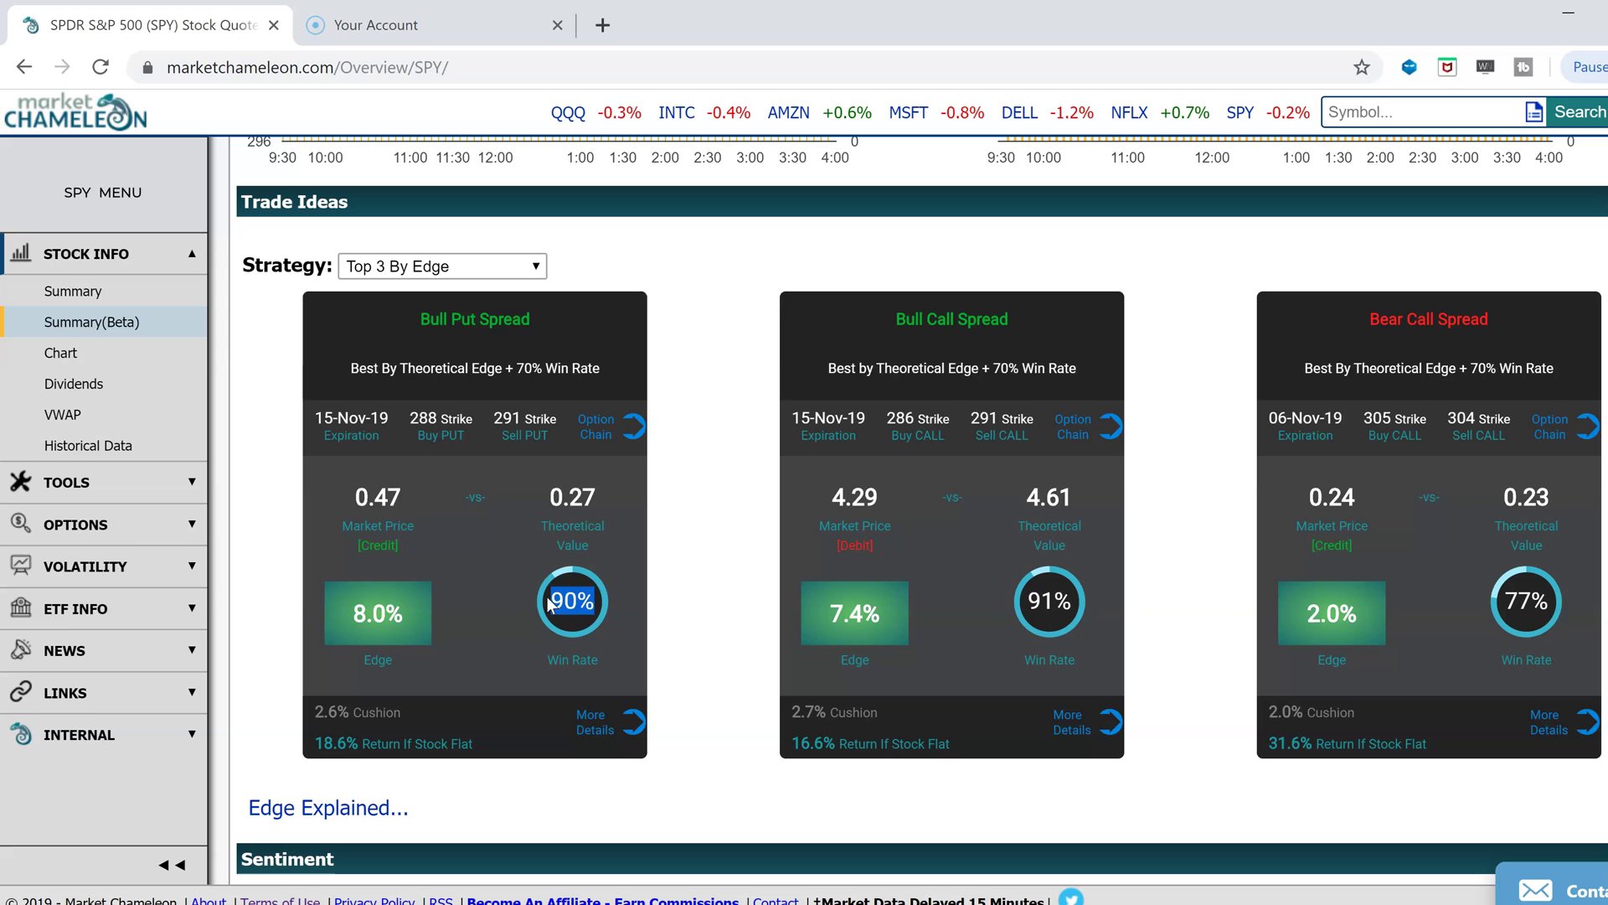
drag(415, 612, 340, 605)
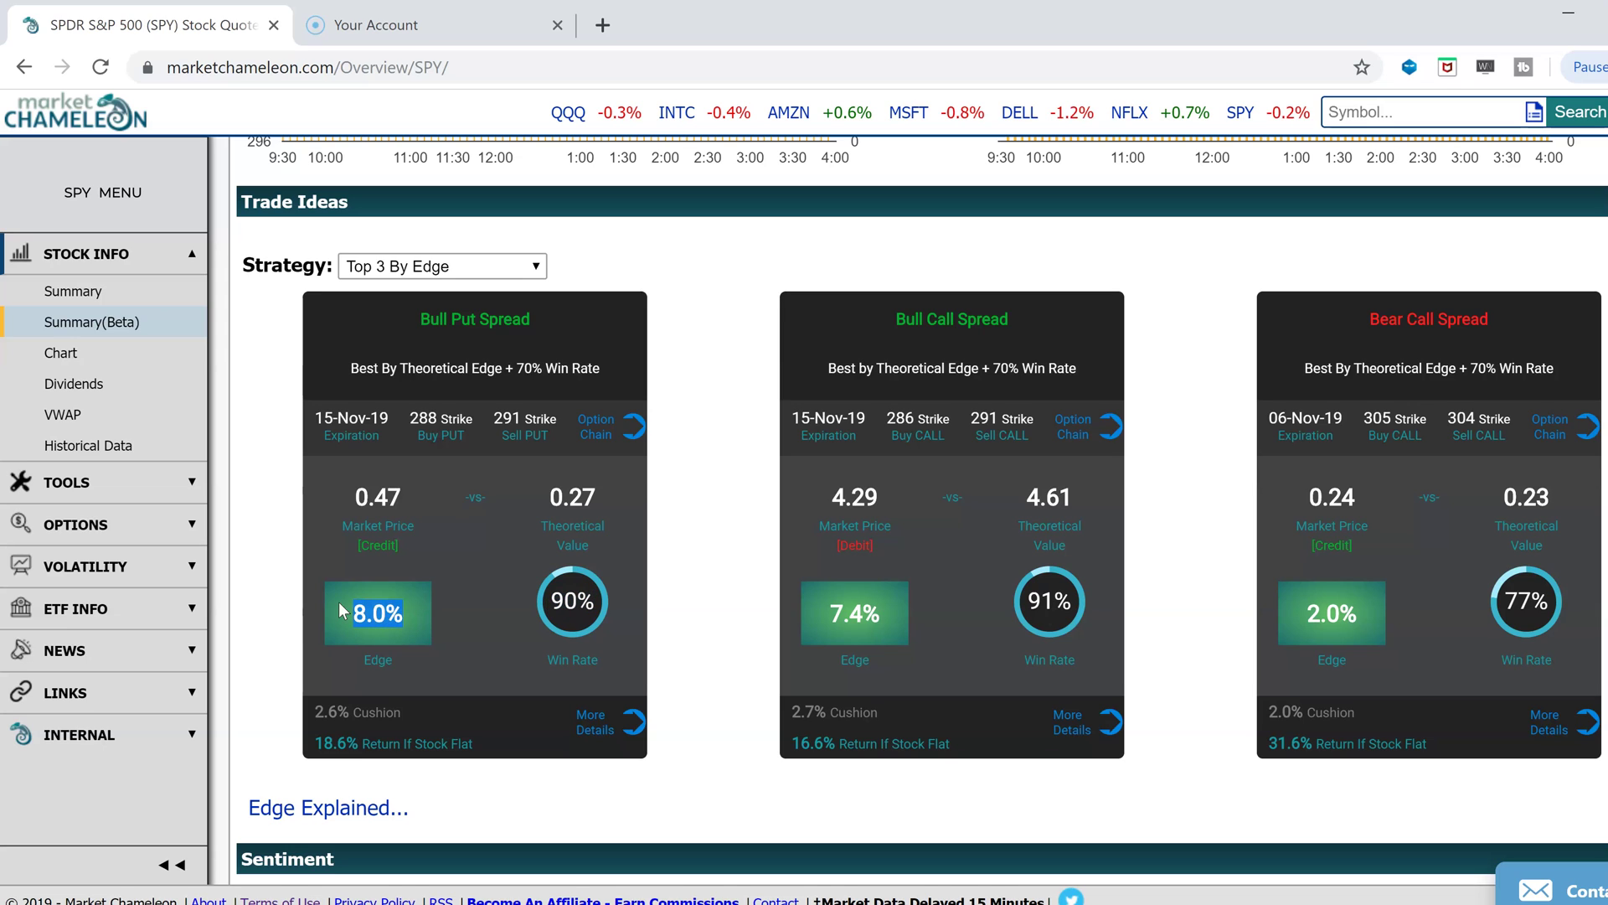
drag(407, 496, 360, 492)
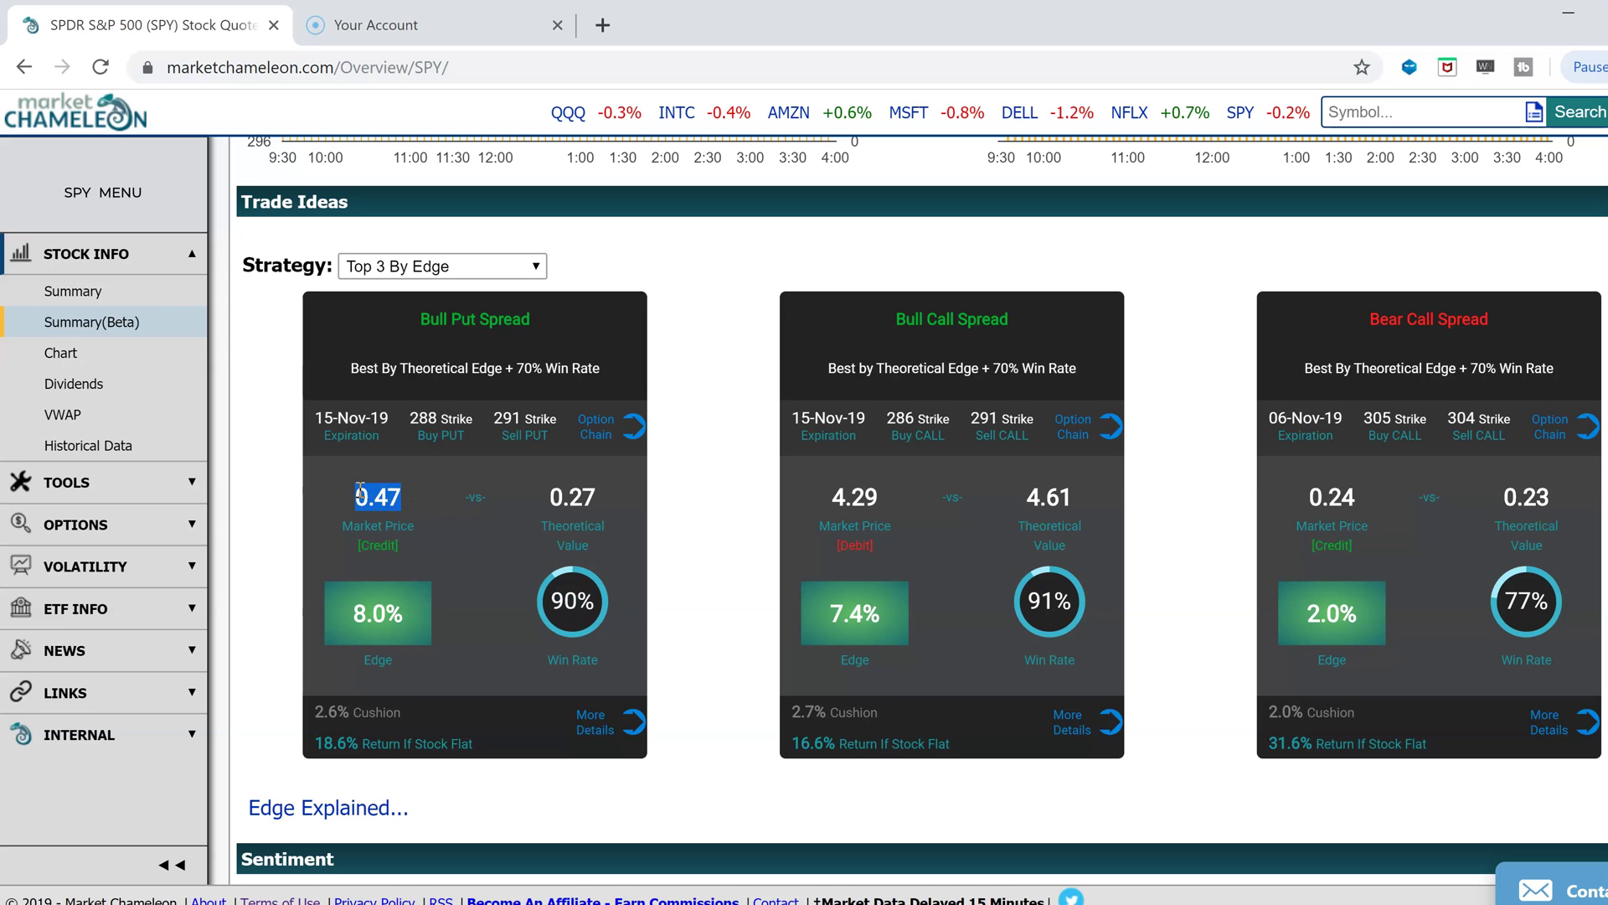
drag(601, 498, 552, 497)
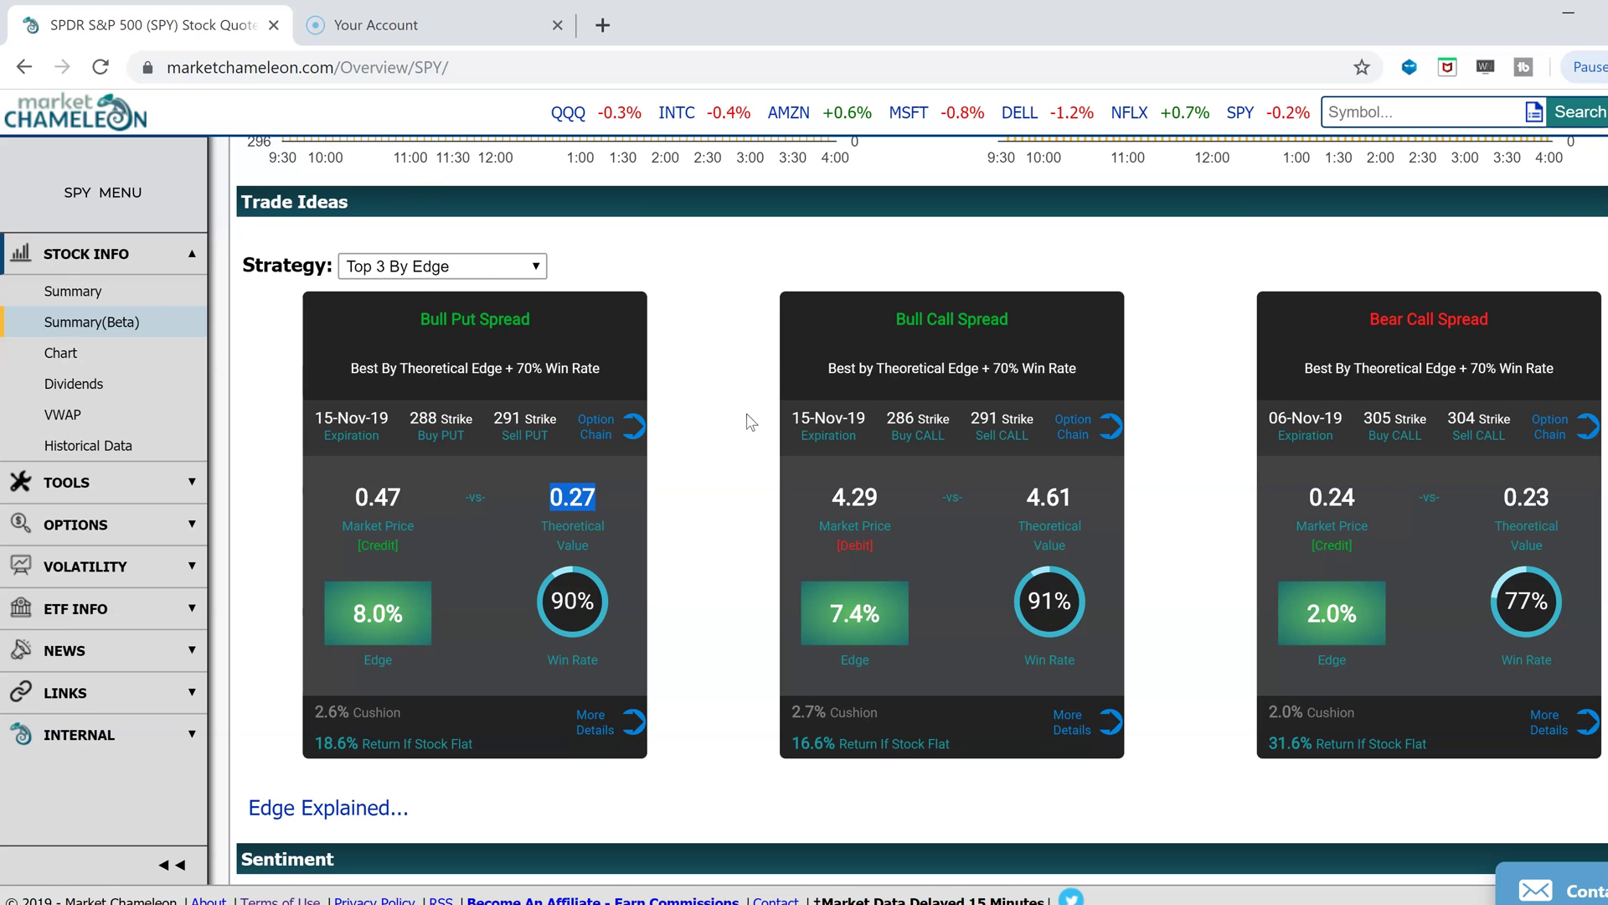
click(495, 505)
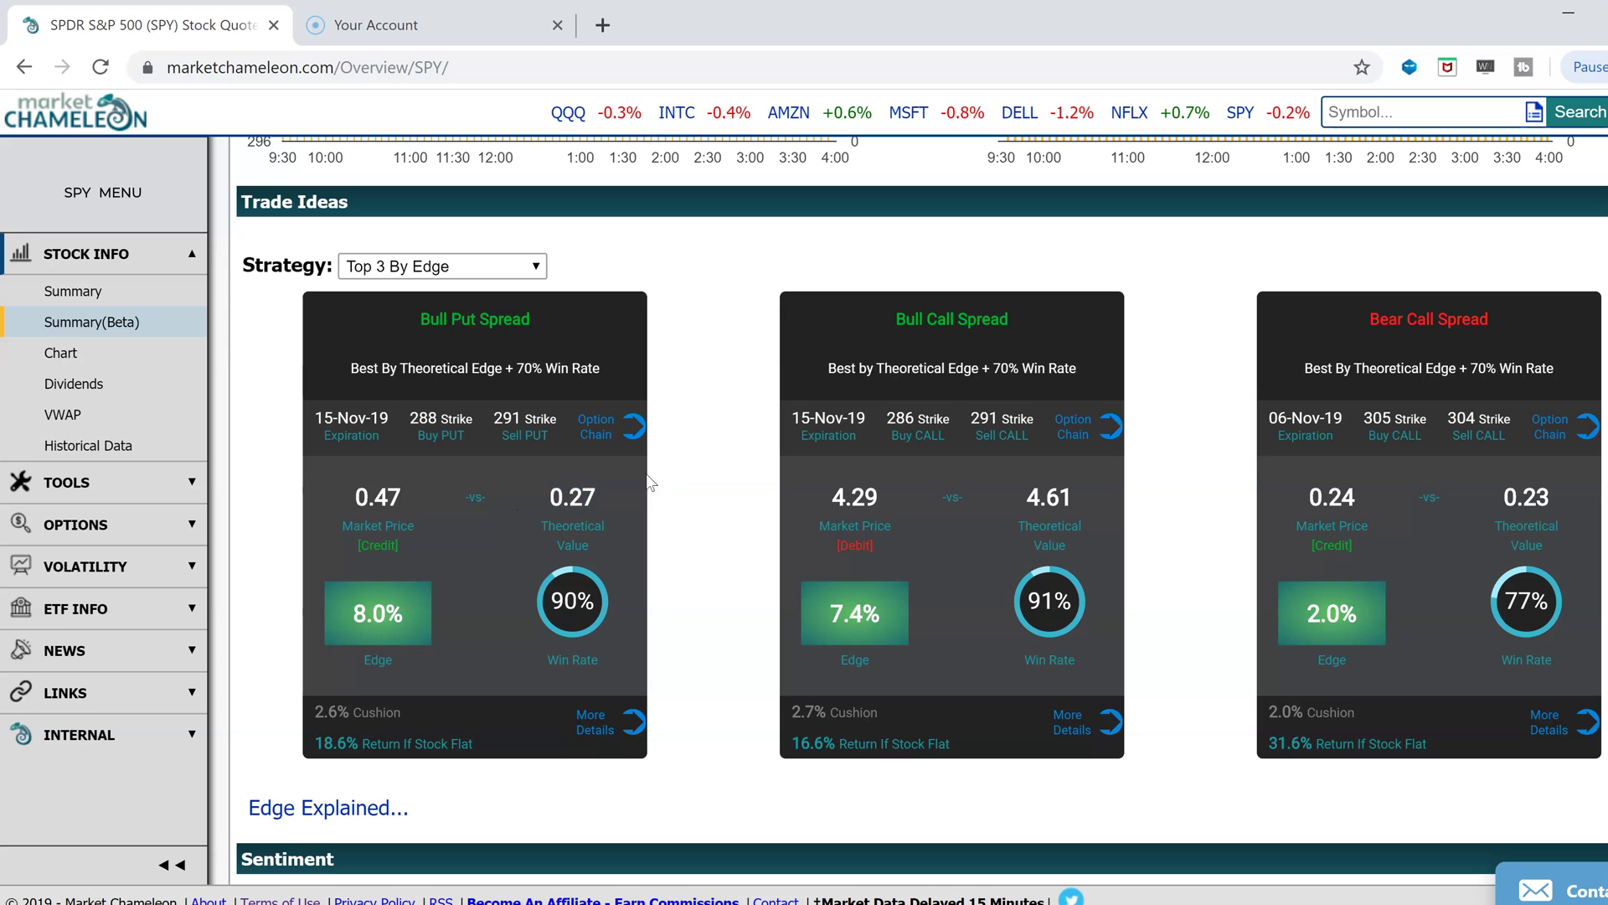